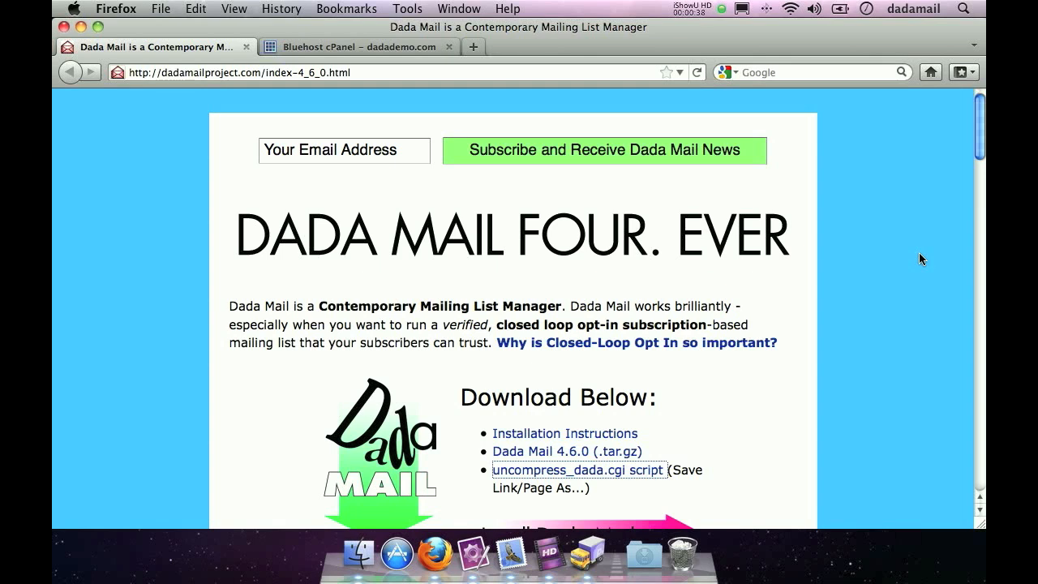
# - Download the Dada Mail 4.6.0 (.tar.gz) archive from the project's download list
pyautogui.click(853, 257)
pyautogui.scroll(-1, 806, 182)
pyautogui.scroll(-2, 805, 189)
pyautogui.moveTo(644, 354); pyautogui.dragTo(499, 361)
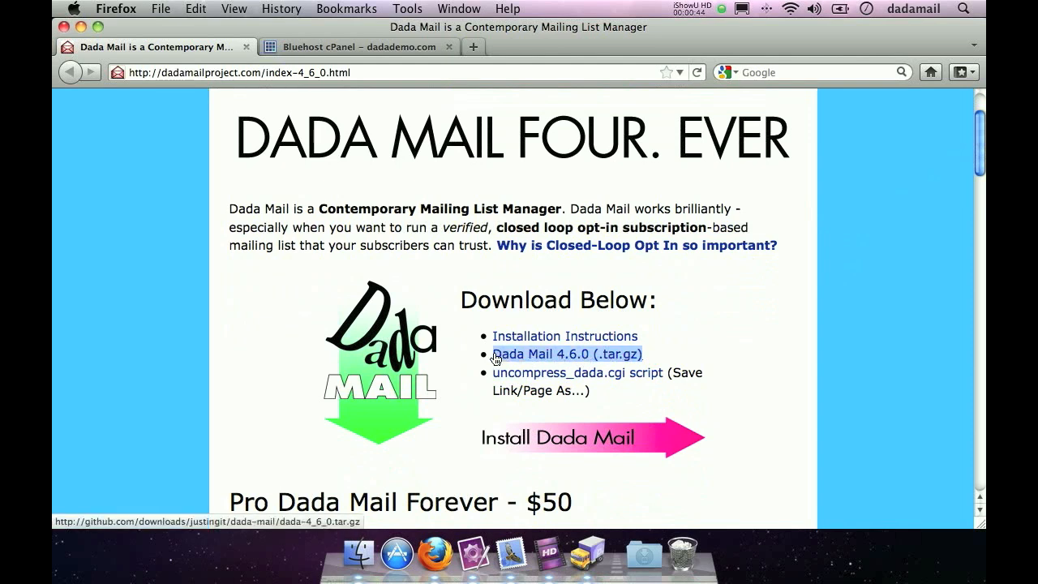
pyautogui.click(527, 361)
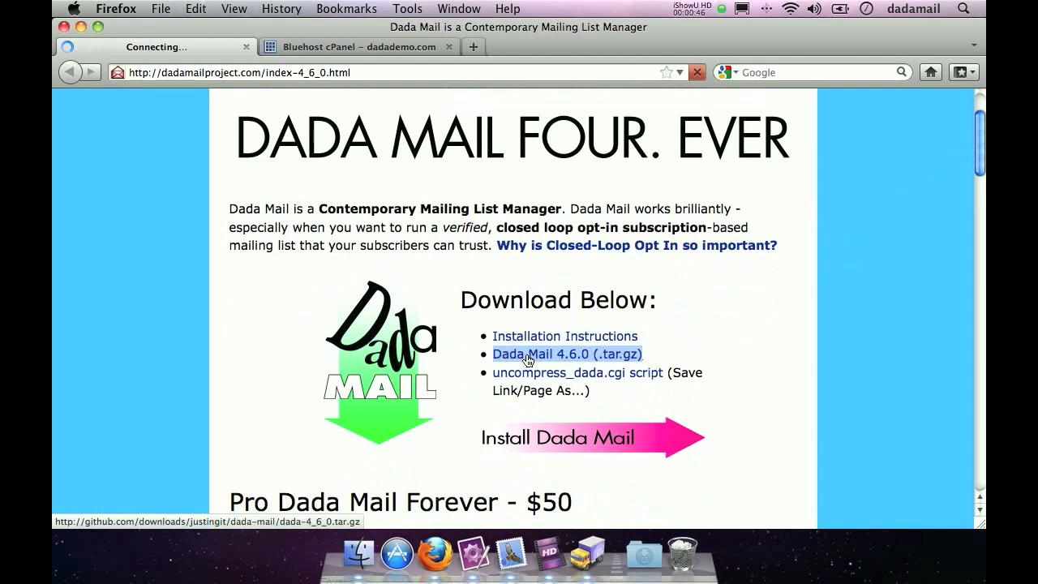
pyautogui.press('Return')
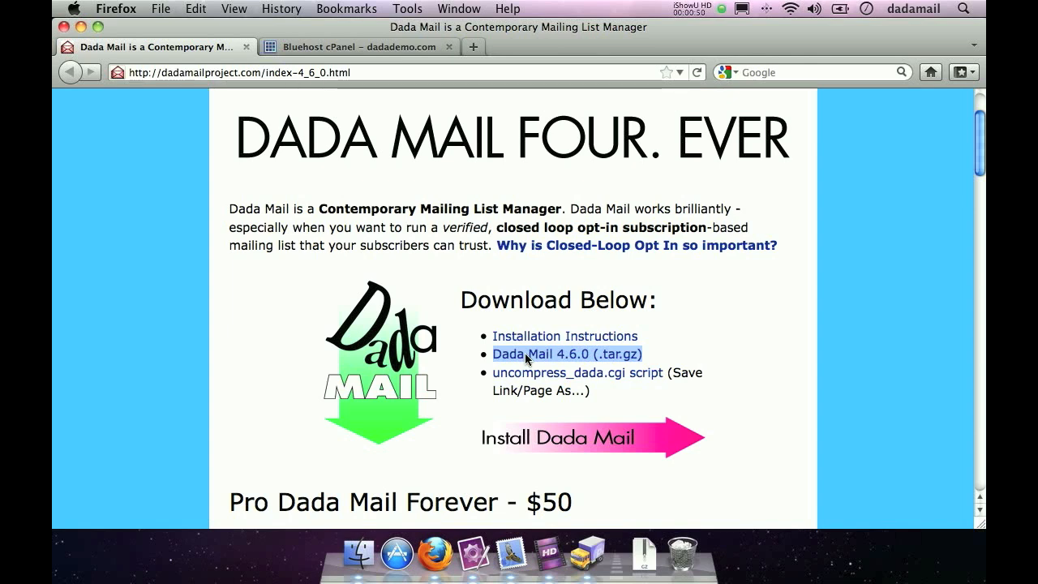
# - Save the linked uncompress_dada.cgi script to the downloads folder and check the downloaded files
pyautogui.moveTo(658, 376); pyautogui.dragTo(493, 377)
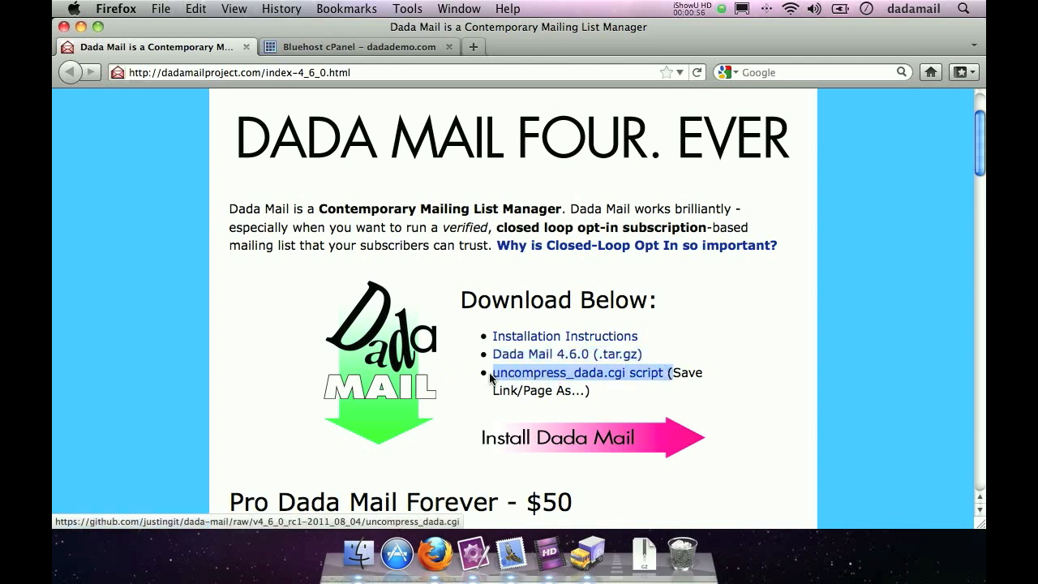
pyautogui.rightClick(510, 380)
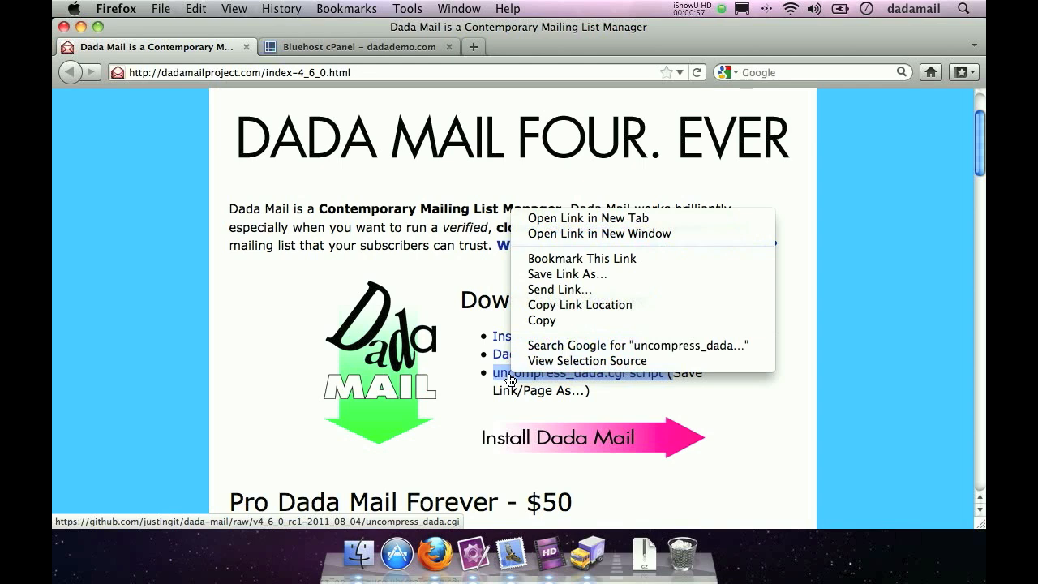
pyautogui.click(625, 282)
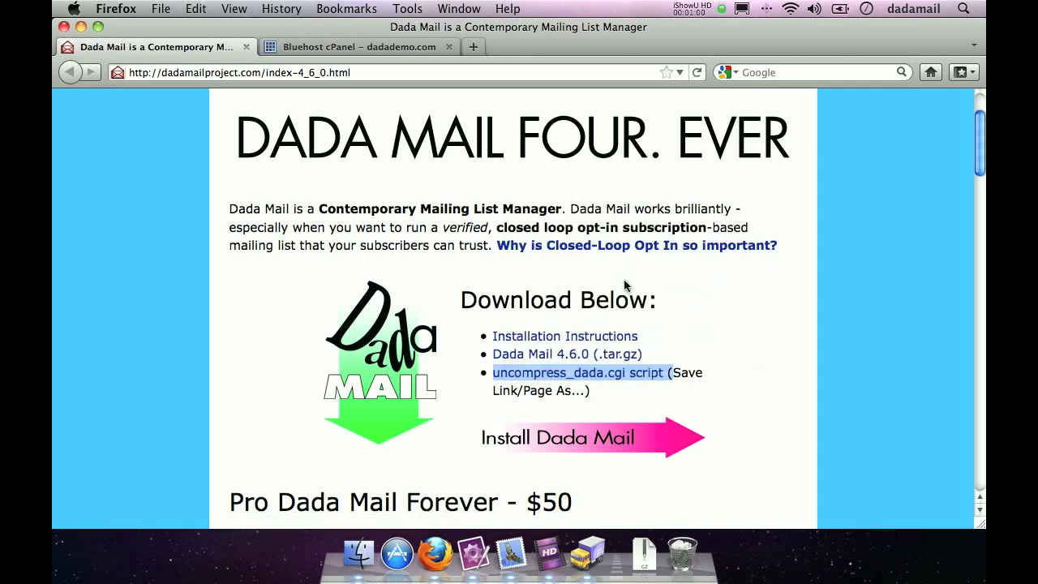
pyautogui.press('Return')
pyautogui.click(645, 554)
pyautogui.click(736, 440)
# - In the Bluehost cPanel, search for mysql and create a database with the name suffix dada using the MySQL Database Wizard
pyautogui.click(294, 47)
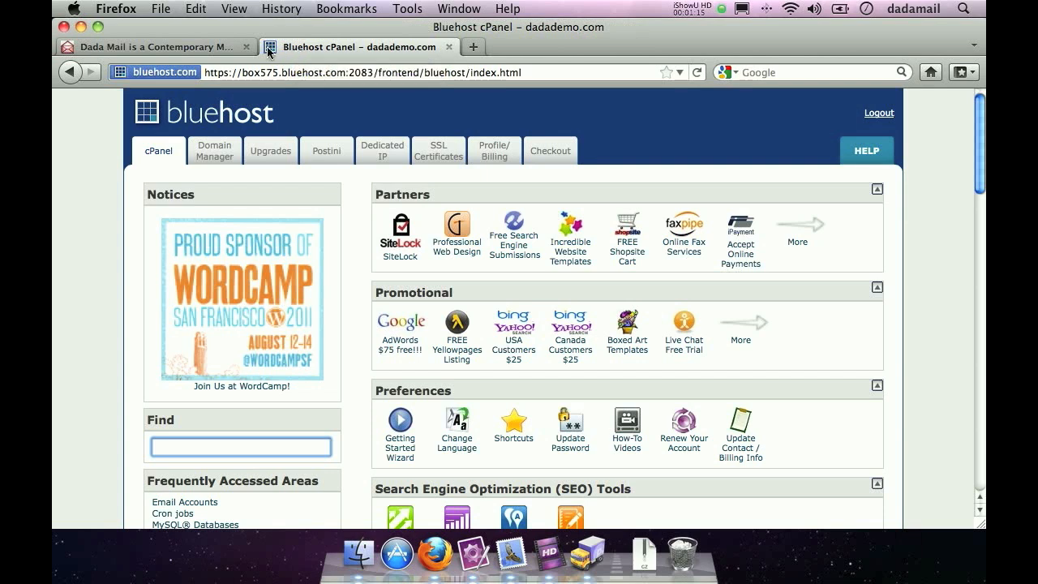
pyautogui.write('mysql')
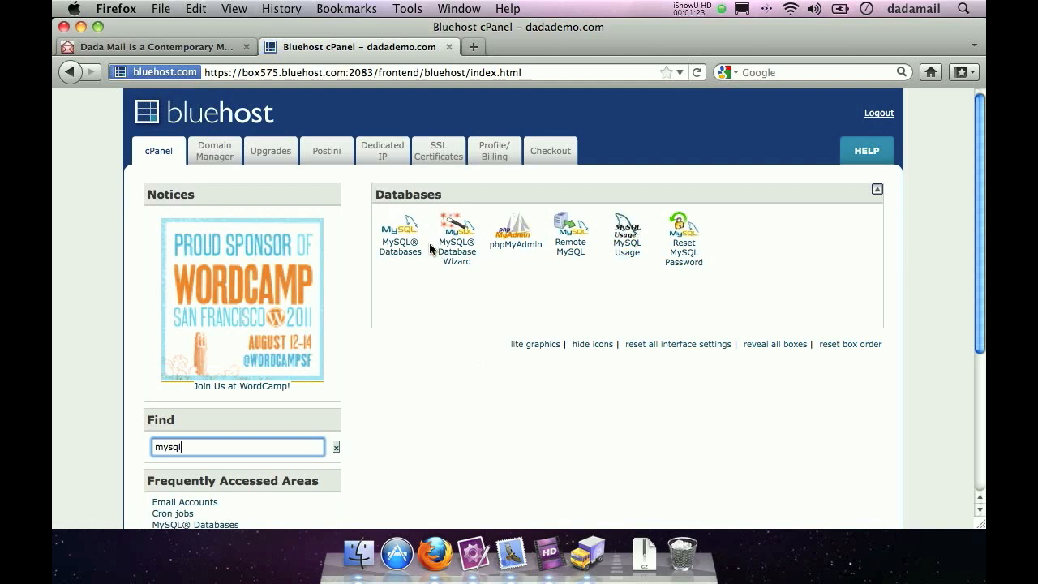
pyautogui.click(463, 260)
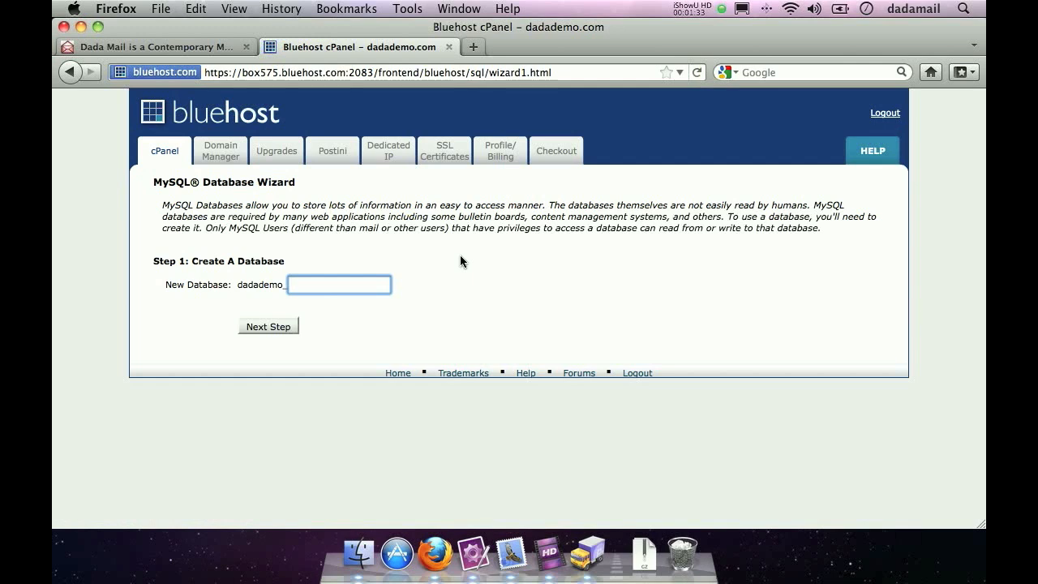
pyautogui.write('dada')
pyautogui.press('Return')
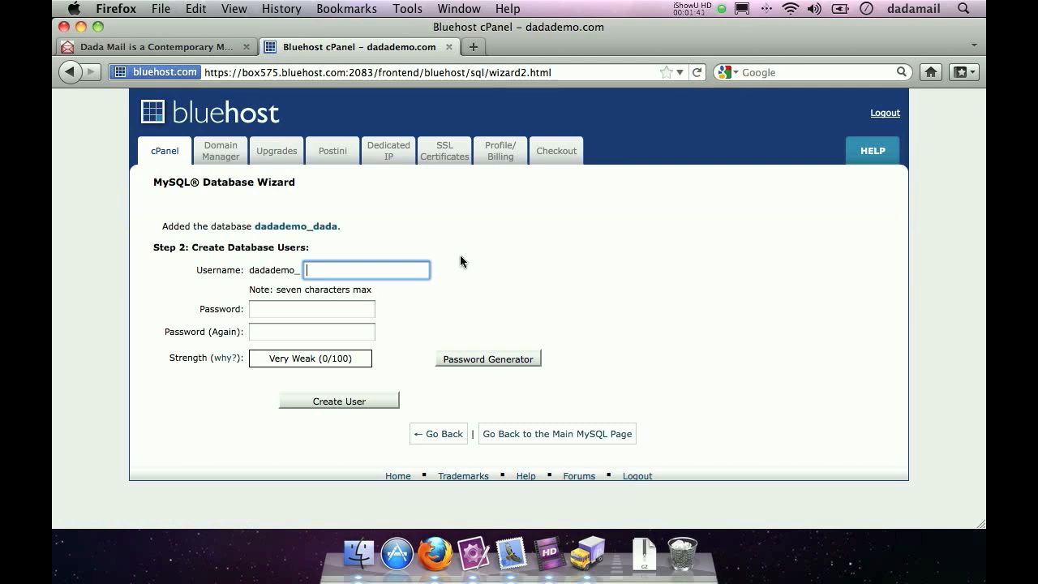
# - Enter dada as the database username, then generate a password, copy it and use it for the new user
pyautogui.write('dada')
pyautogui.click(491, 358)
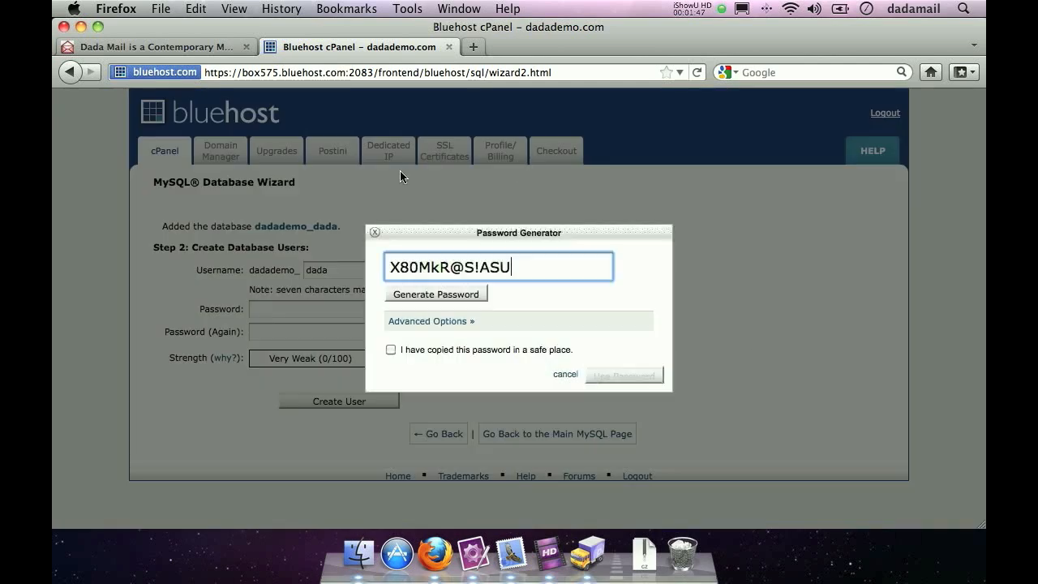
pyautogui.press('super+a')
pyautogui.press('super+c')
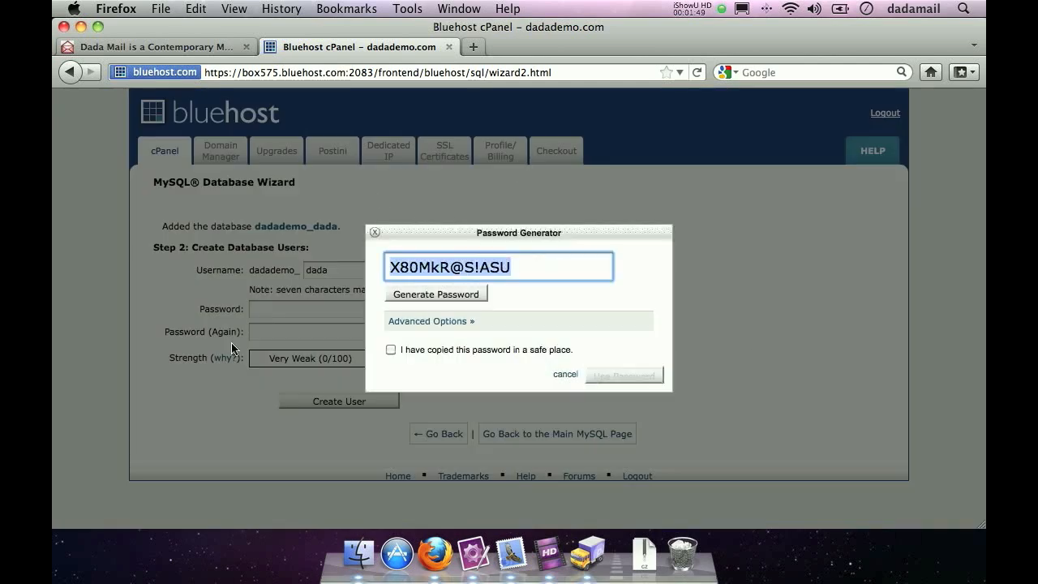
pyautogui.click(391, 348)
pyautogui.click(394, 349)
pyautogui.click(392, 350)
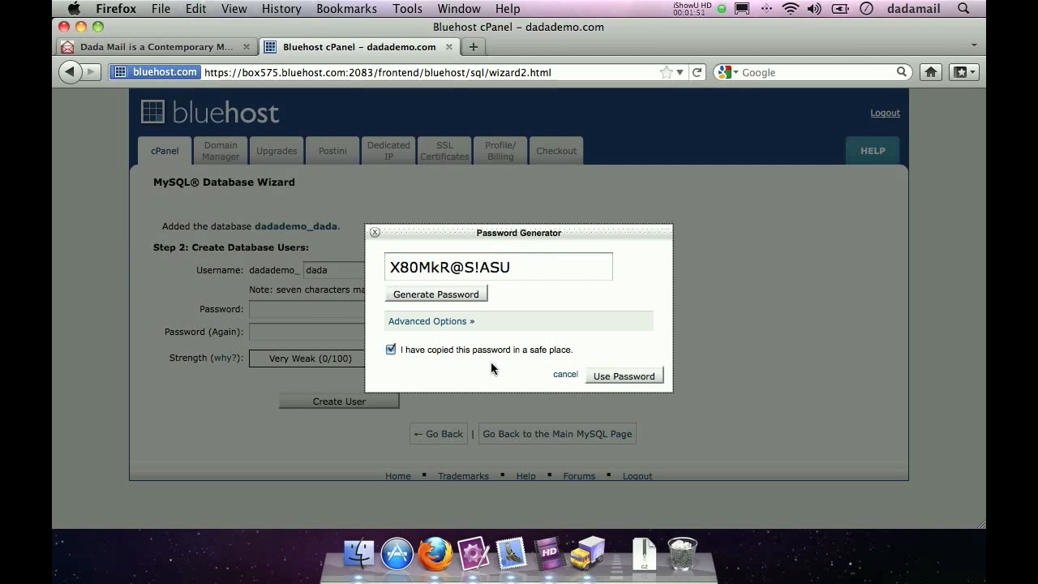
pyautogui.click(617, 374)
# - Switch to TextMate and paste the copied database password a few lines down in the untitled note
pyautogui.click(476, 560)
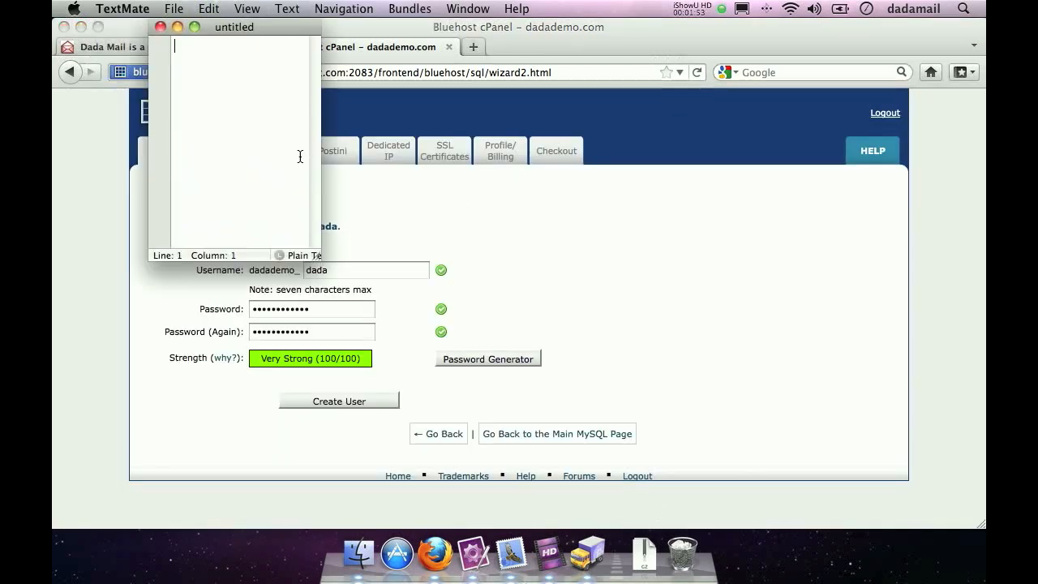
pyautogui.press('Return')
pyautogui.press('Return')
pyautogui.press('Return')
pyautogui.press('Return')
pyautogui.press('Return')
pyautogui.press('super+v')
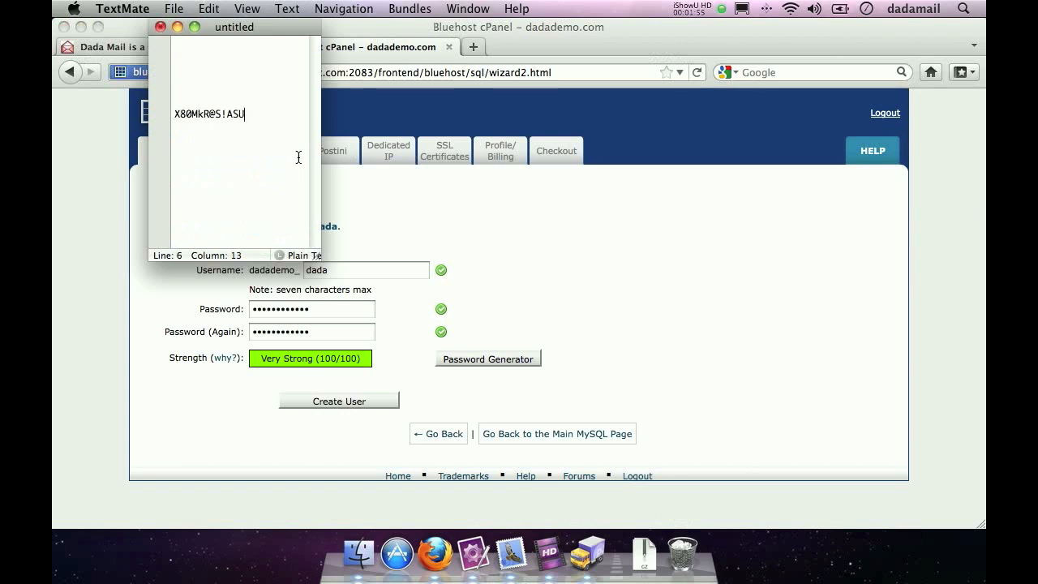
pyautogui.press('Return')
# - Back in Firefox, create the database user, dismiss the offer to remember the password and grant the user all privileges on the database
pyautogui.click(618, 248)
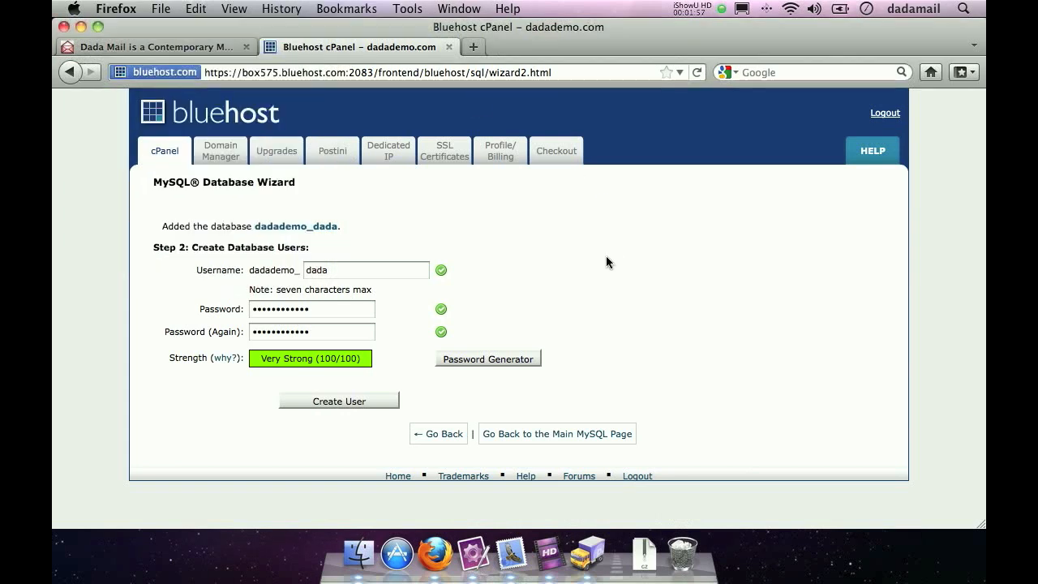
pyautogui.click(318, 400)
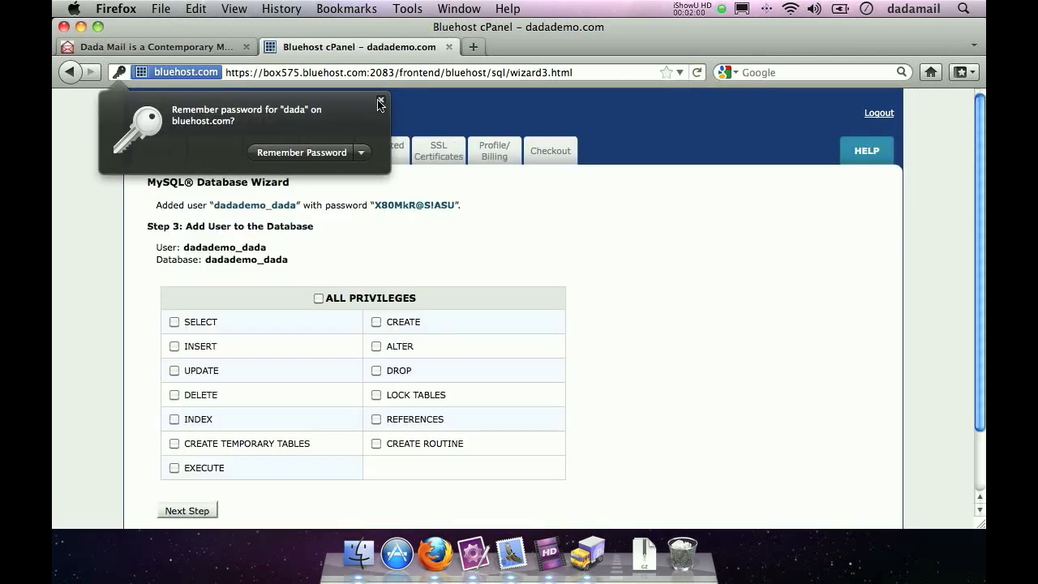
pyautogui.click(380, 100)
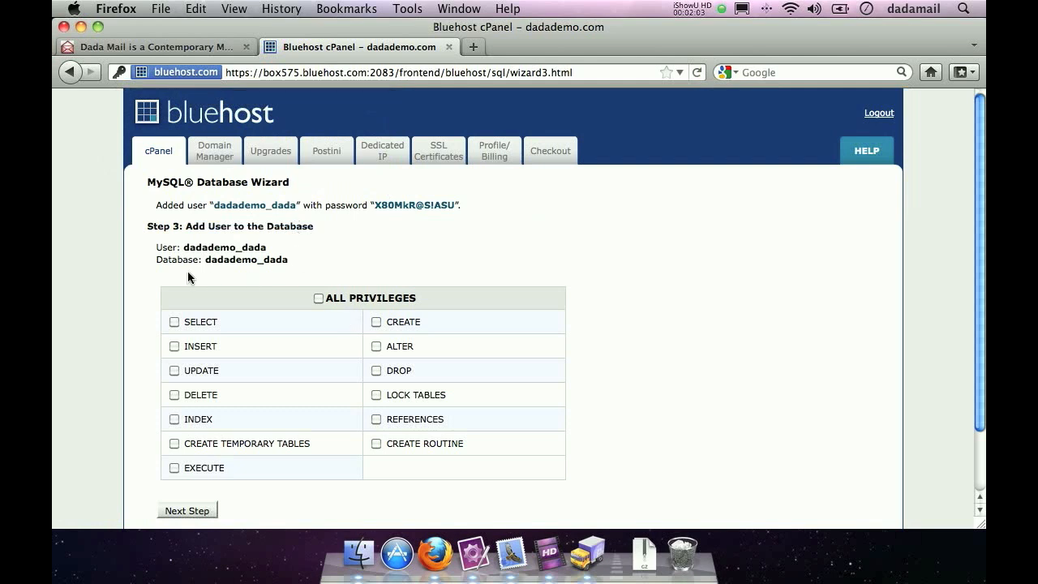
pyautogui.click(316, 298)
pyautogui.click(185, 508)
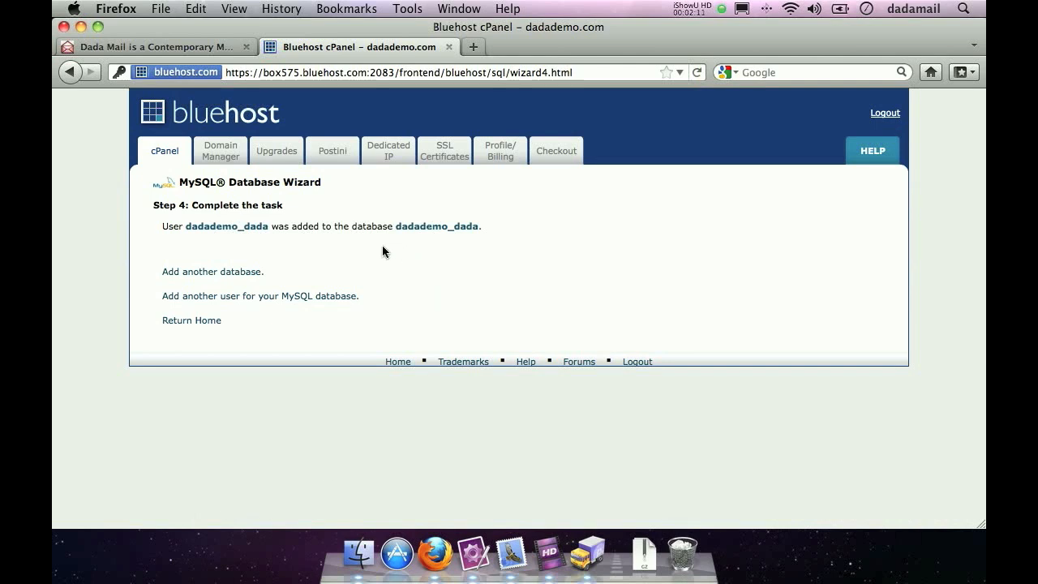
# - Copy the database username dadademo_dada from the wizard into the TextMate note above the password
pyautogui.moveTo(269, 229); pyautogui.dragTo(186, 229)
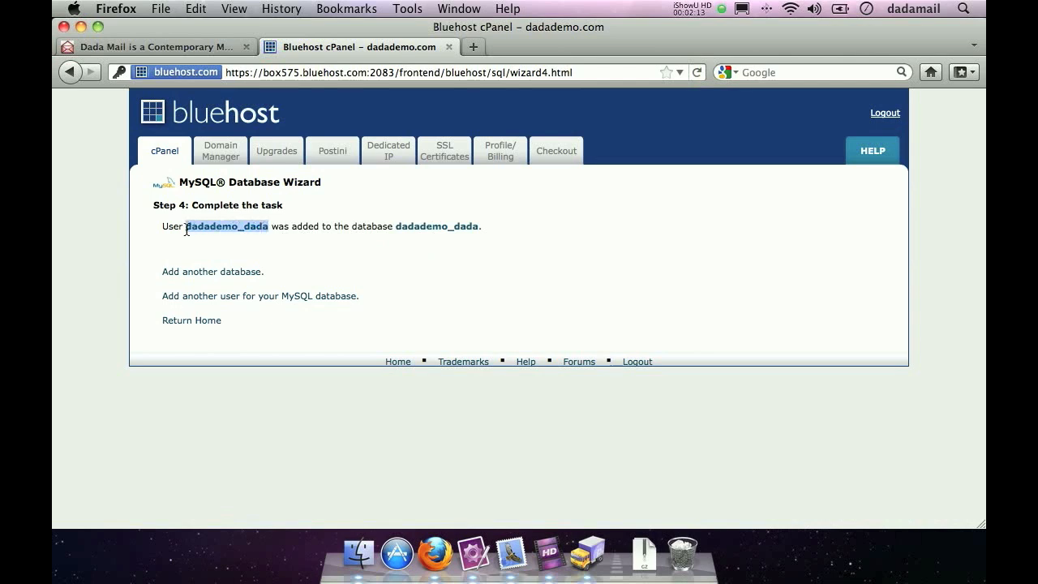
pyautogui.click(473, 554)
pyautogui.press('super+v')
pyautogui.press('super+Tab')
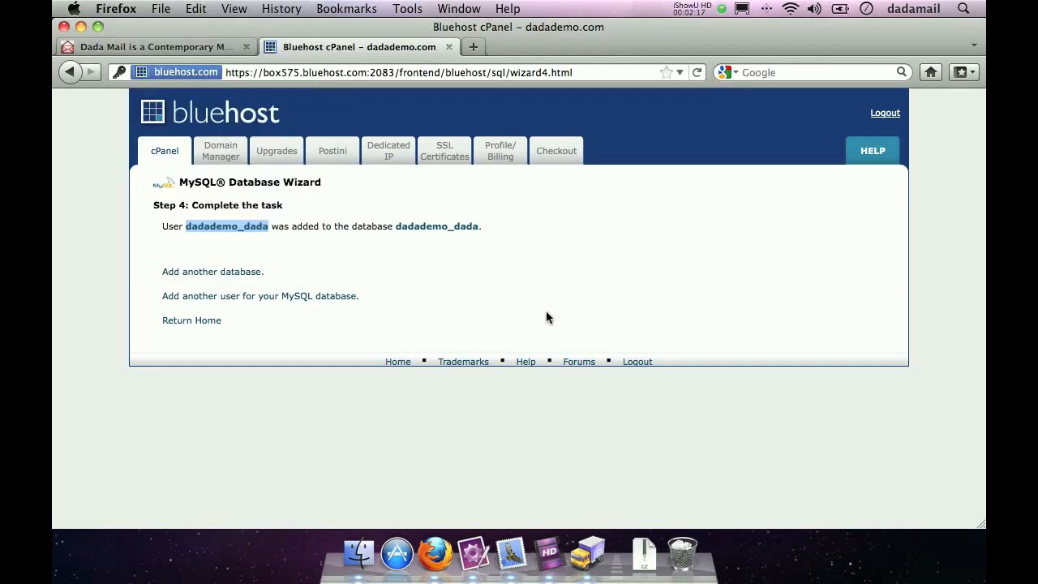
# - Copy the database name dadademo_dada into the note above the username, and return to the cPanel home page in Firefox
pyautogui.moveTo(479, 228); pyautogui.dragTo(396, 228)
pyautogui.click(472, 571)
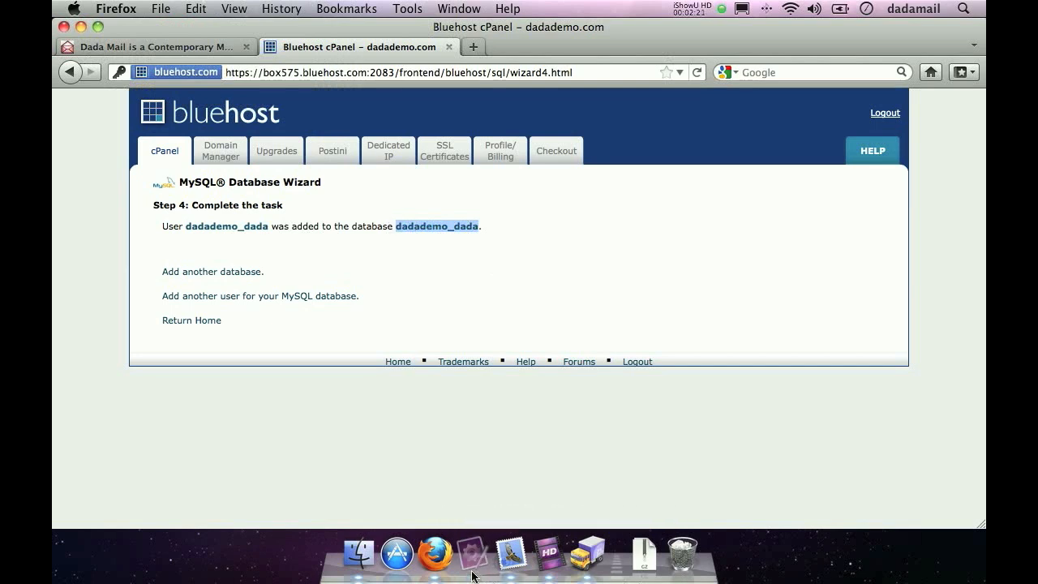
pyautogui.press('Up')
pyautogui.press('Up')
pyautogui.press('super+v')
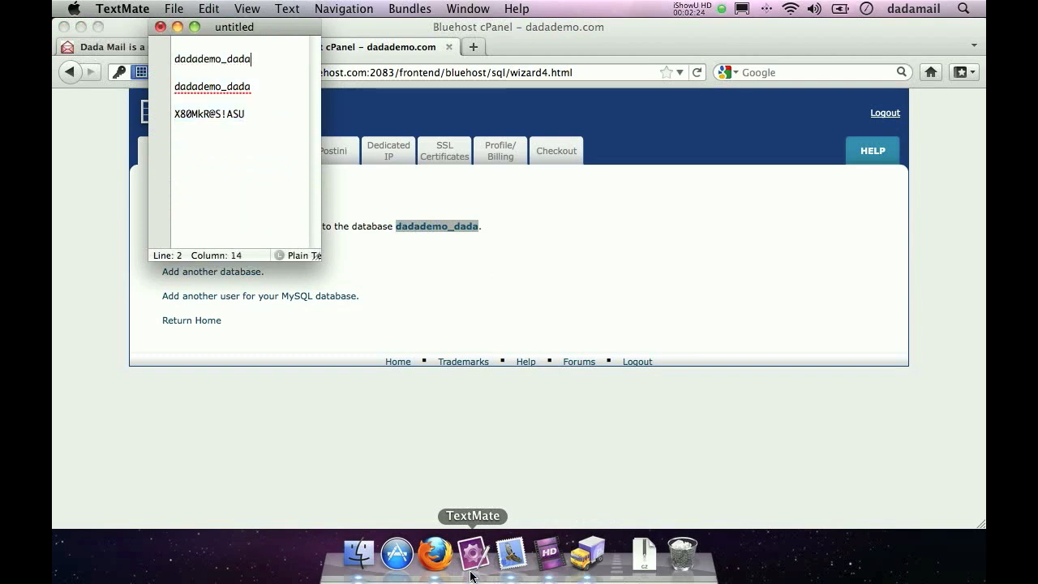
pyautogui.click(464, 339)
pyautogui.click(159, 151)
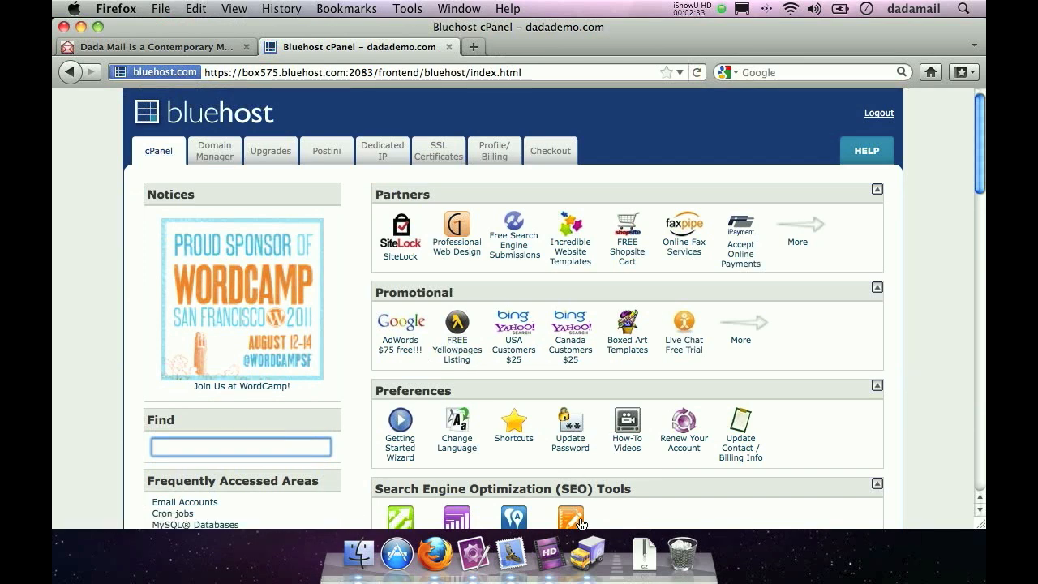
# - Switch to Transmit, connect to the Dada Mail Install Demo! favorite and open the public_html/cgi-bin folder
pyautogui.click(591, 568)
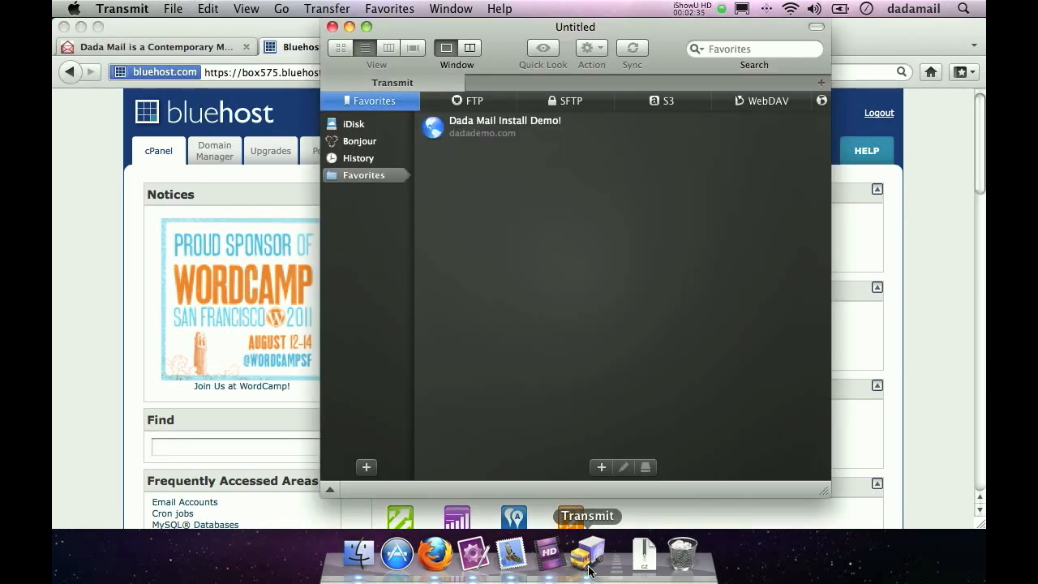
pyautogui.doubleClick(476, 135)
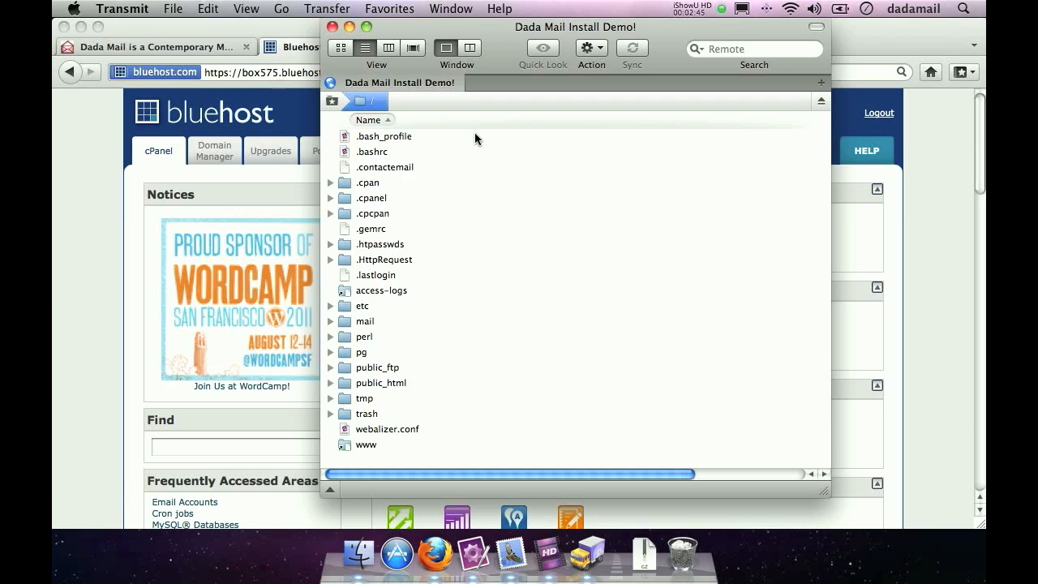
pyautogui.doubleClick(384, 382)
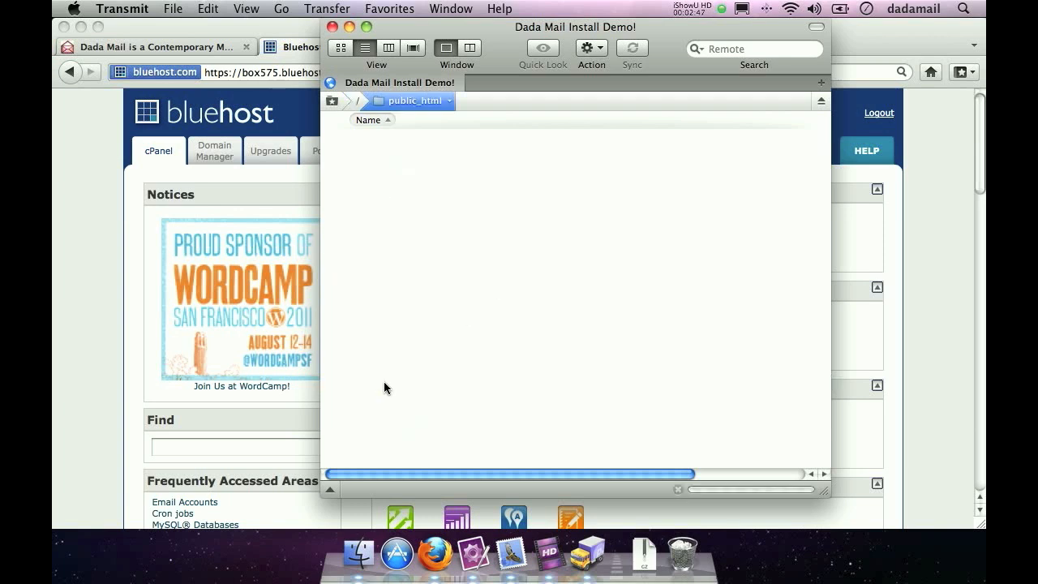
pyautogui.doubleClick(372, 182)
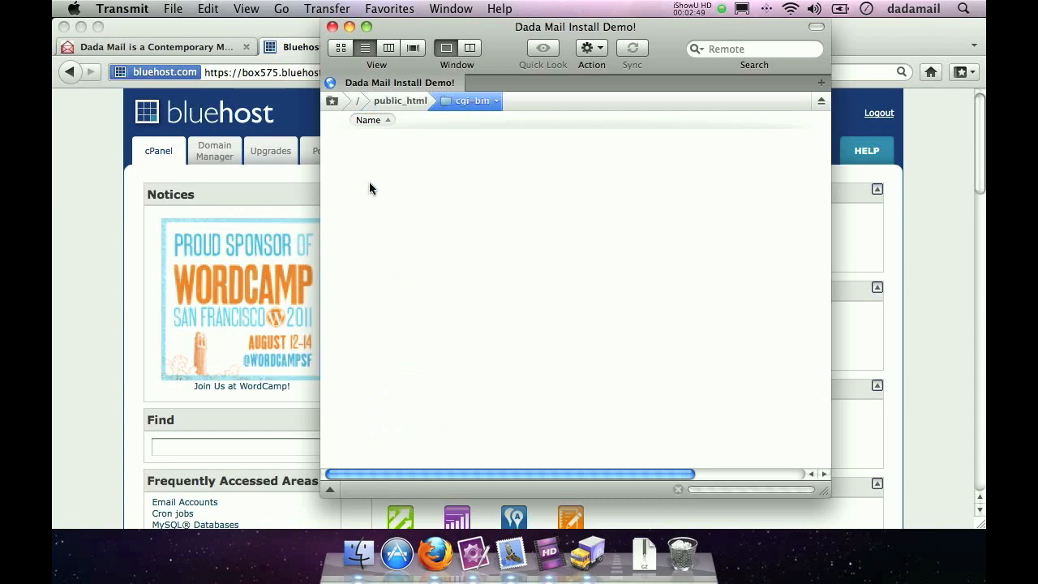
# - Upload dada-4_6_0.tar.gz and uncompress_dada.cgi from the Downloads folder into the server's cgi-bin folder
pyautogui.click(644, 554)
pyautogui.click(649, 409)
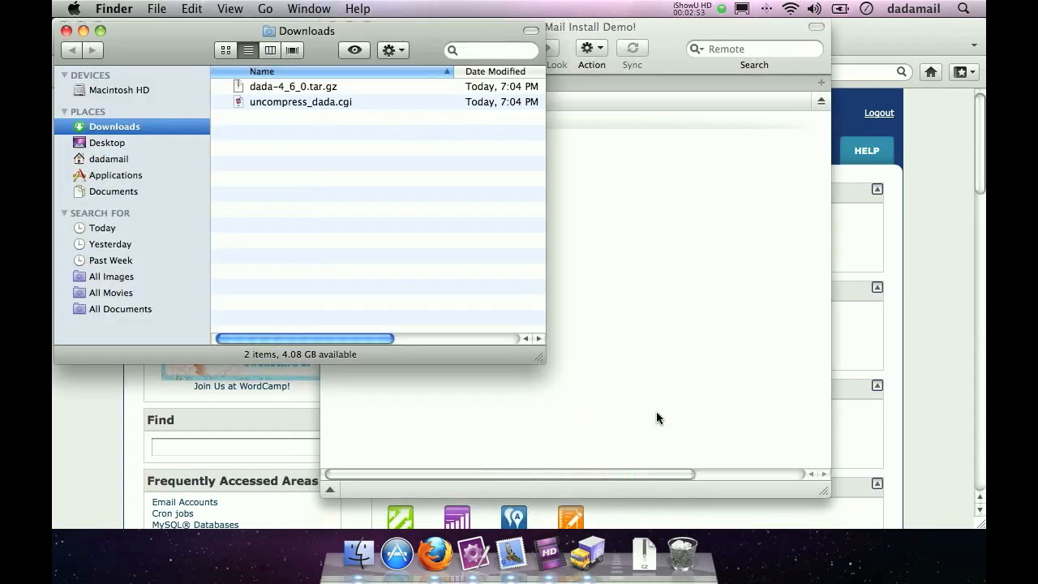
pyautogui.moveTo(348, 154); pyautogui.dragTo(687, 247)
pyautogui.click(687, 242)
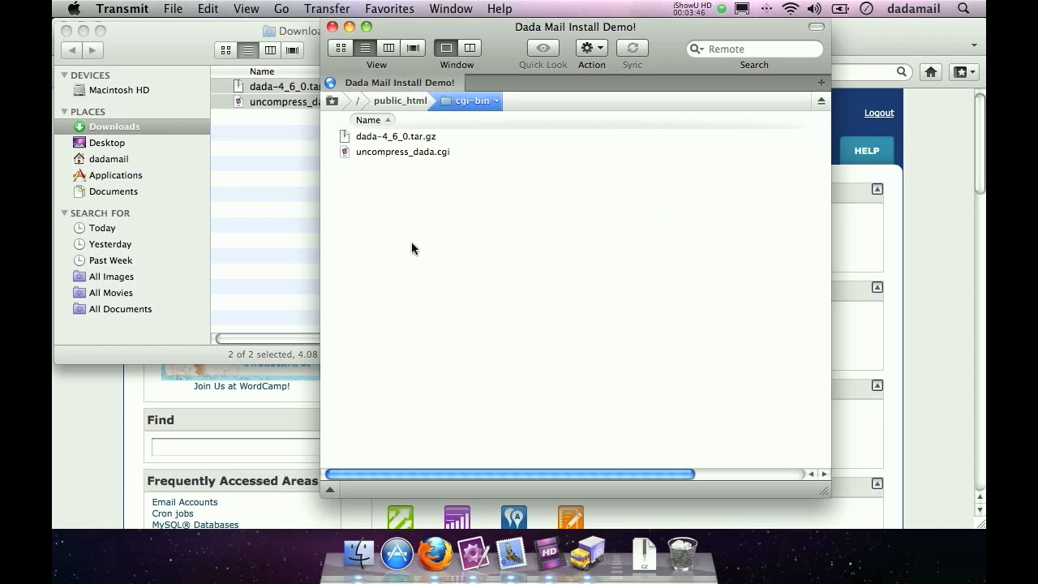
# - Give user, group and world execute permission on uncompress_dada.cgi (octal 755), apply the change and close its info window
pyautogui.click(375, 153)
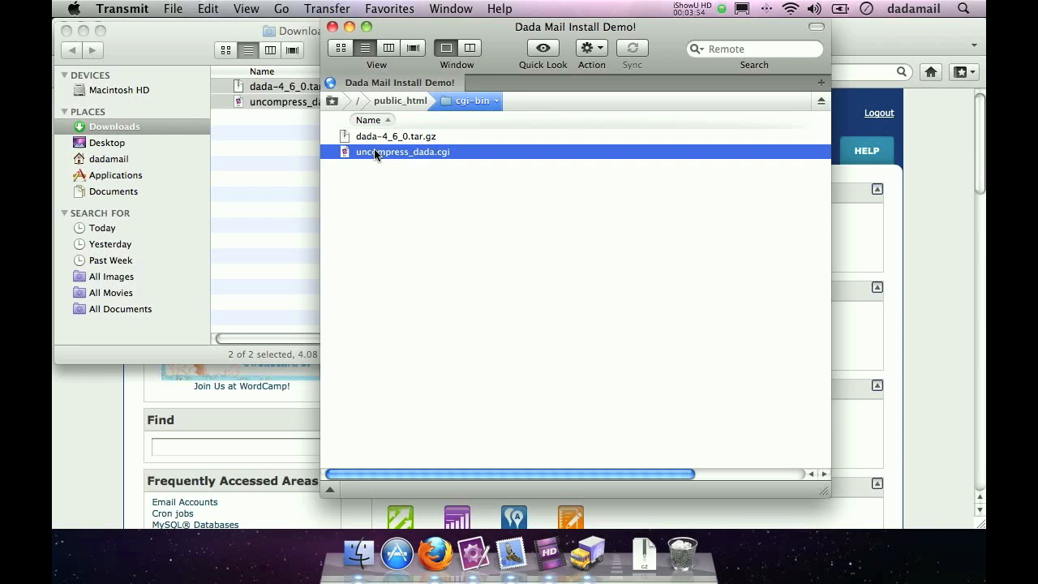
pyautogui.rightClick(381, 154)
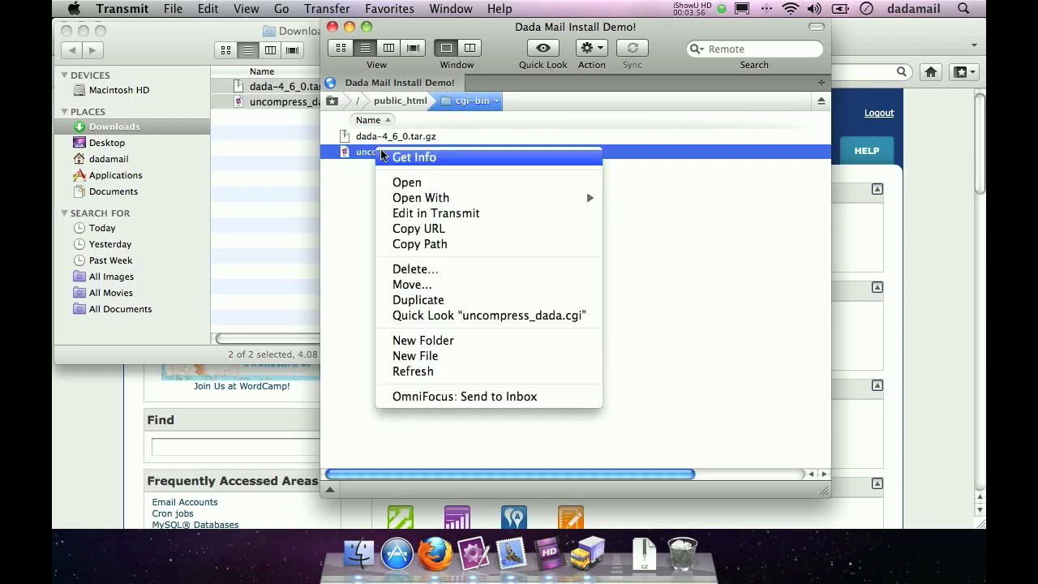
pyautogui.click(408, 157)
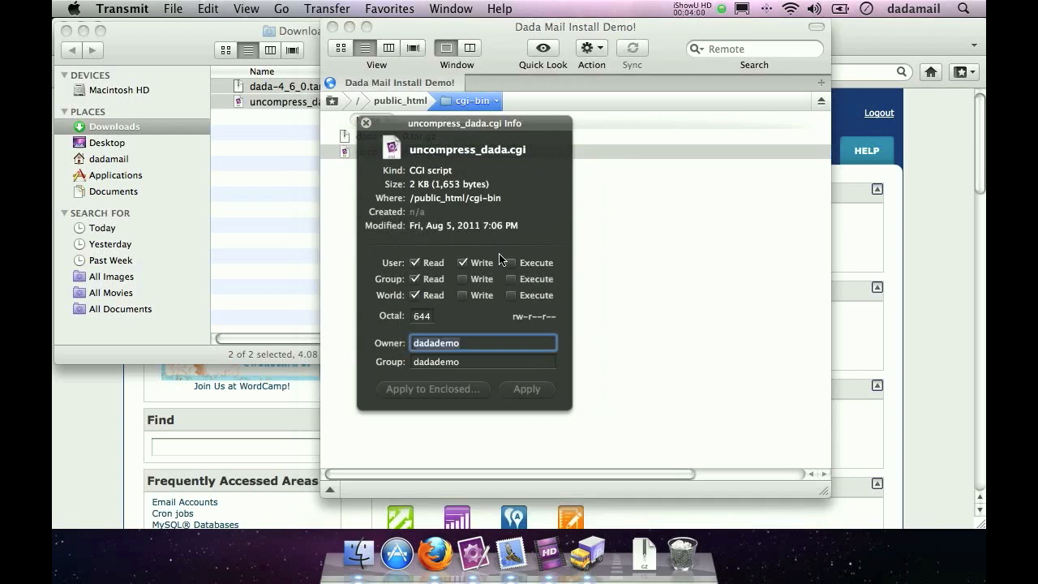
pyautogui.click(510, 262)
pyautogui.click(511, 278)
pyautogui.click(512, 295)
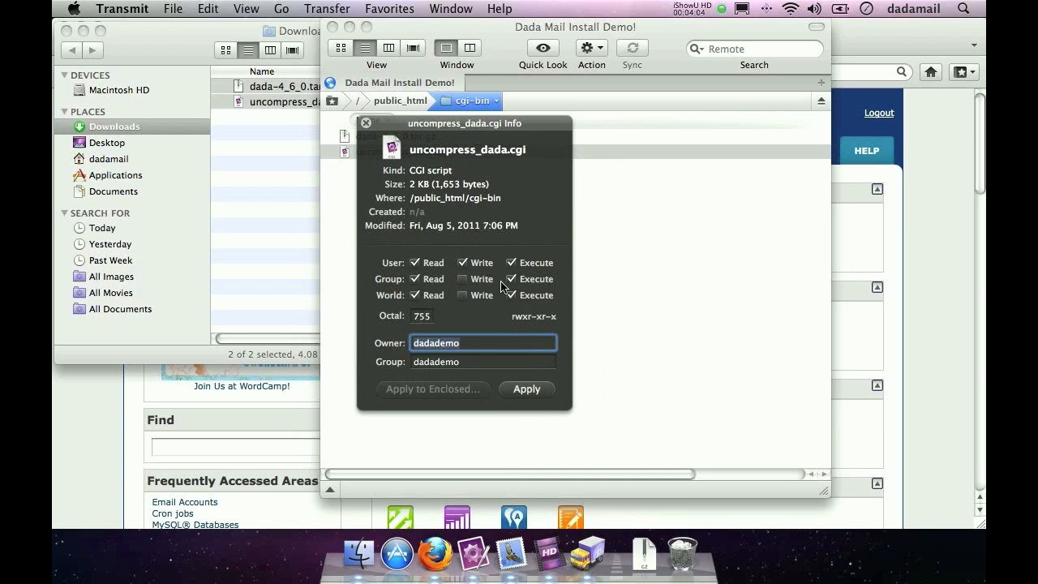
pyautogui.doubleClick(423, 317)
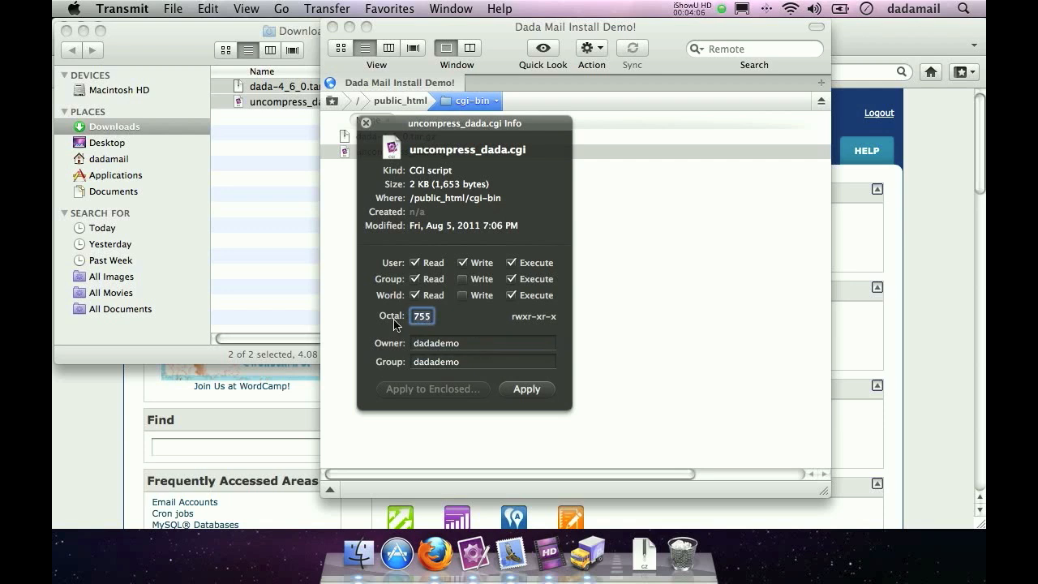
pyautogui.click(539, 391)
pyautogui.click(365, 123)
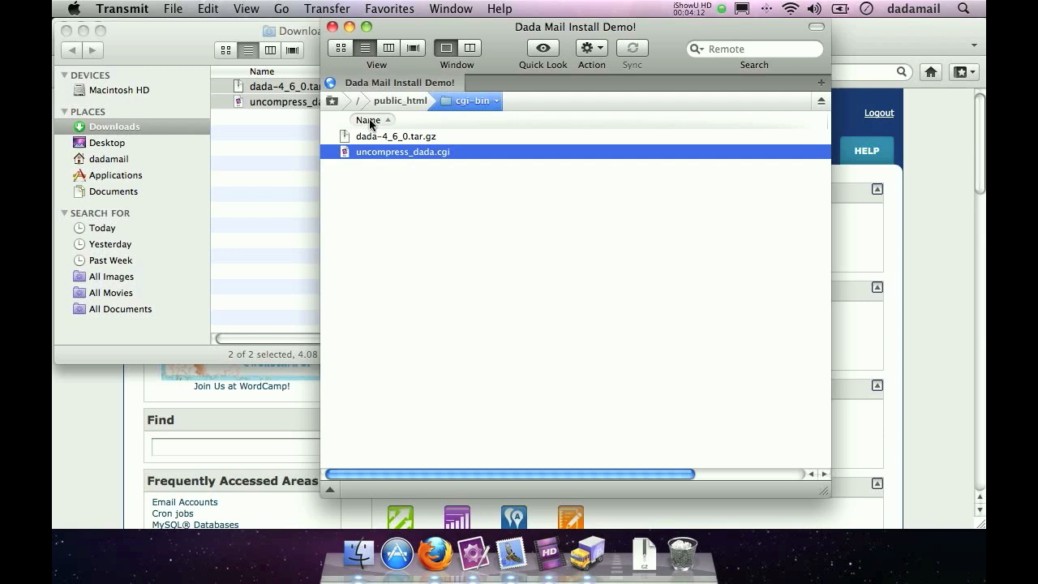
# - Switch to Firefox, run dadademo.com/cgi-bin/uncompress_dada.cgi in a new tab and open the Install and Configure Dada Mail! page
pyautogui.click(120, 372)
pyautogui.press('super+t')
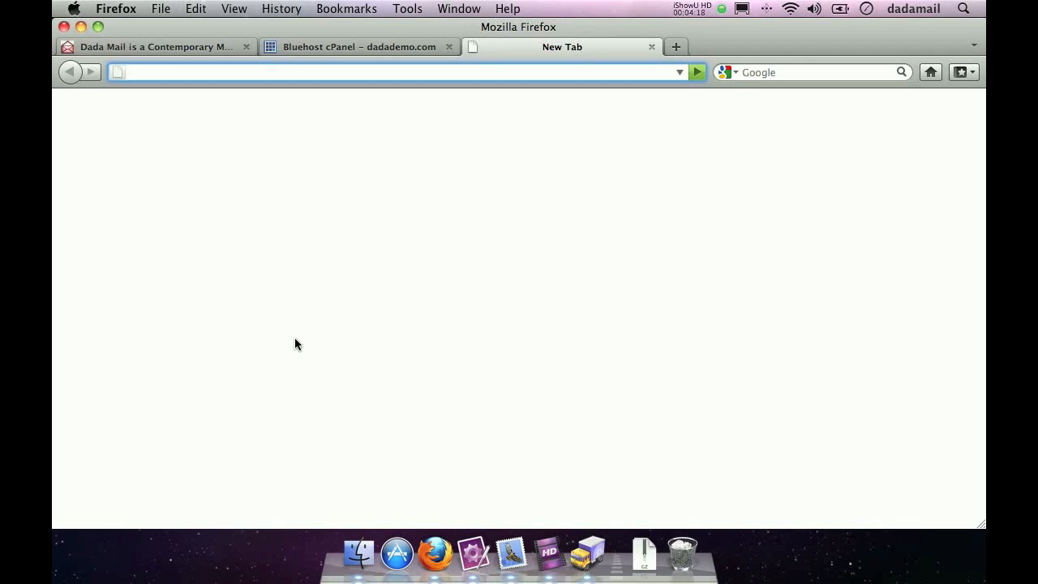
pyautogui.write('dadademo.com/cgi-bin/')
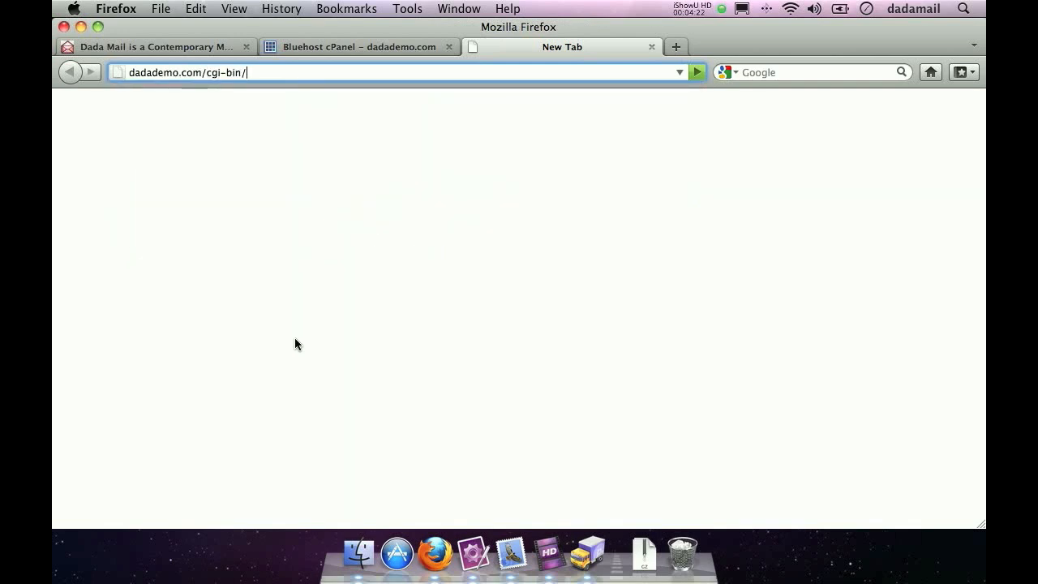
pyautogui.write('uncompress_dada')
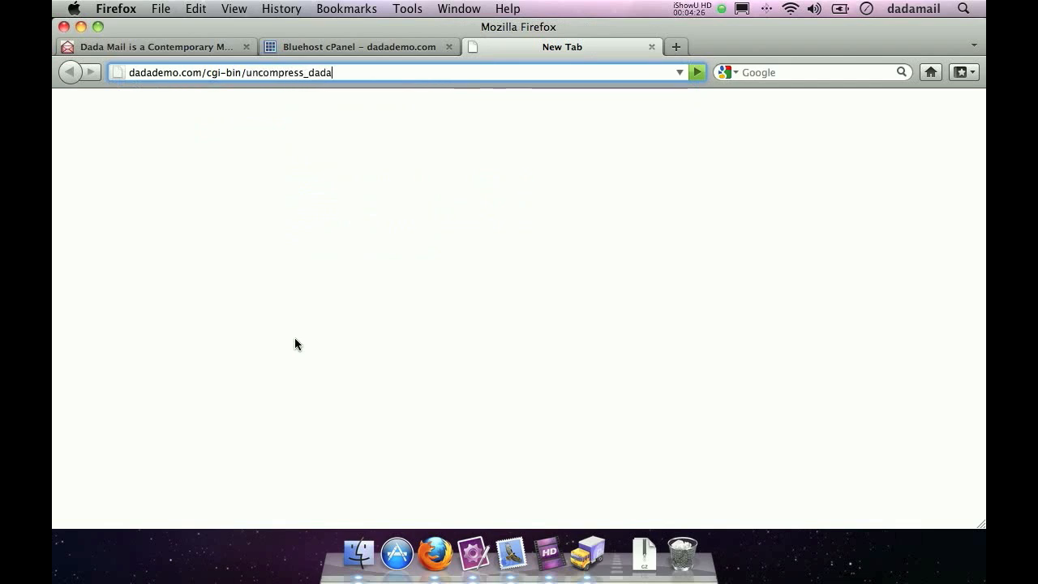
pyautogui.write('.cgi')
pyautogui.press('Return')
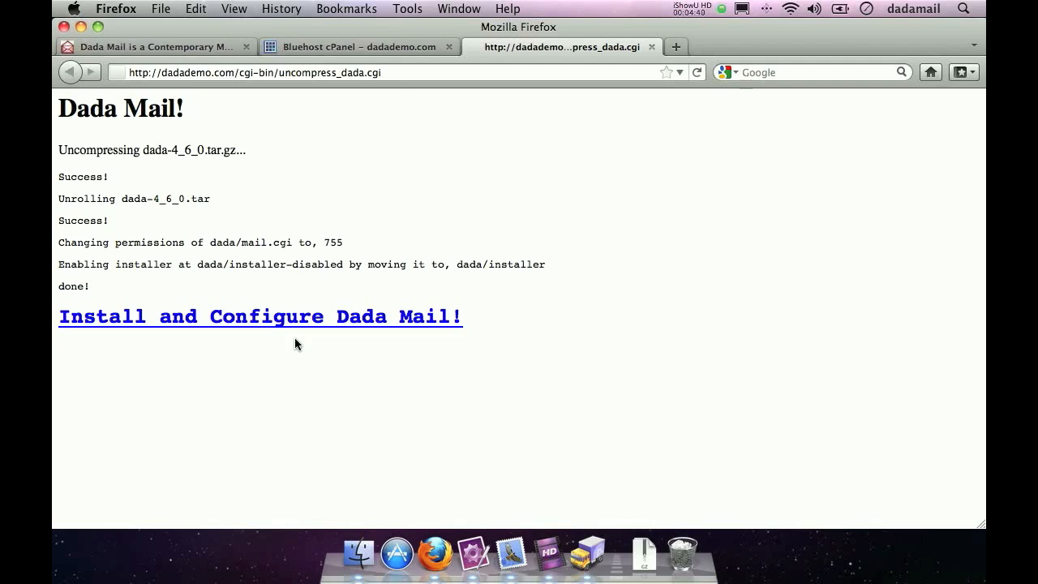
pyautogui.click(265, 317)
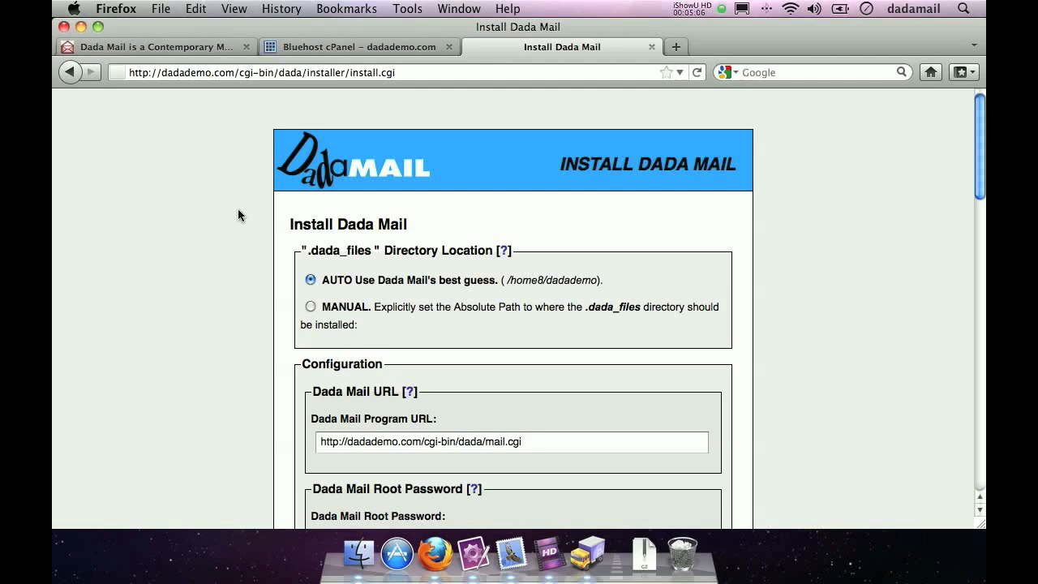
# - Enter the Dada Mail root password and re-enter it in the confirmation field, keeping the suggested program URL
pyautogui.scroll(-8, 238, 210)
pyautogui.scroll(1, 238, 210)
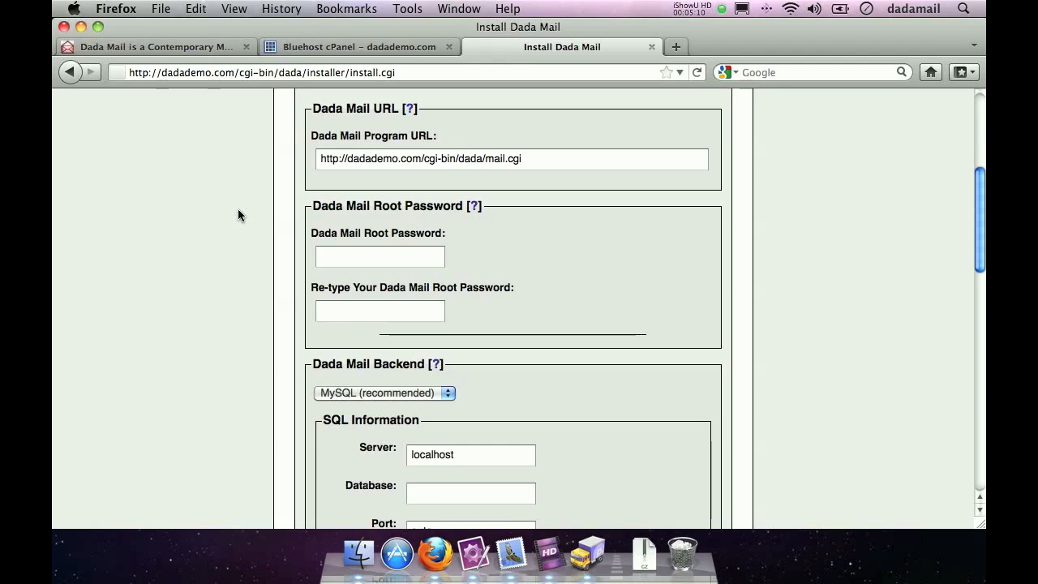
pyautogui.moveTo(573, 158); pyautogui.dragTo(295, 197)
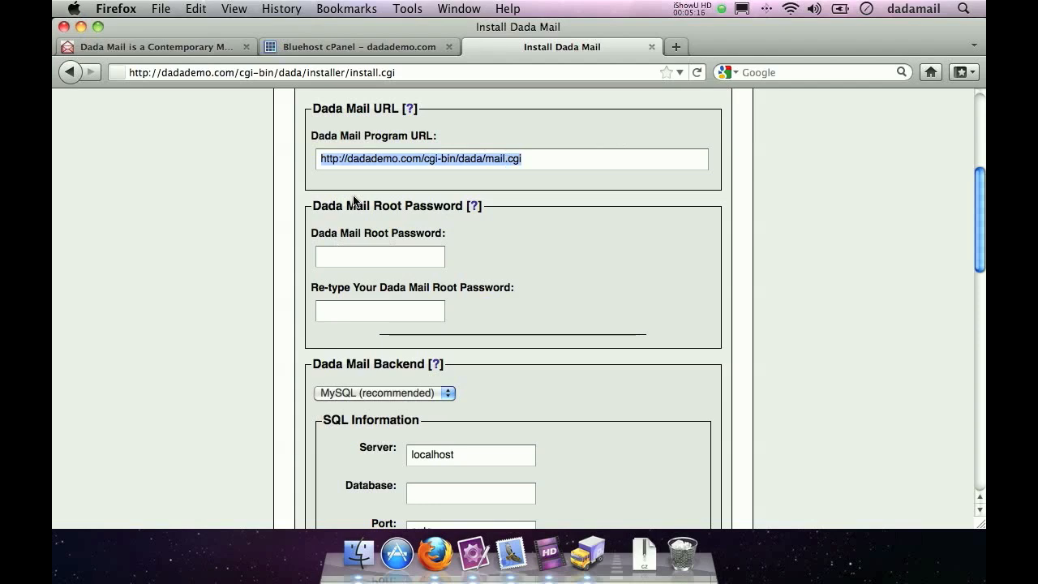
pyautogui.click(366, 258)
pyautogui.write('test')
pyautogui.press('Tab')
pyautogui.write('test')
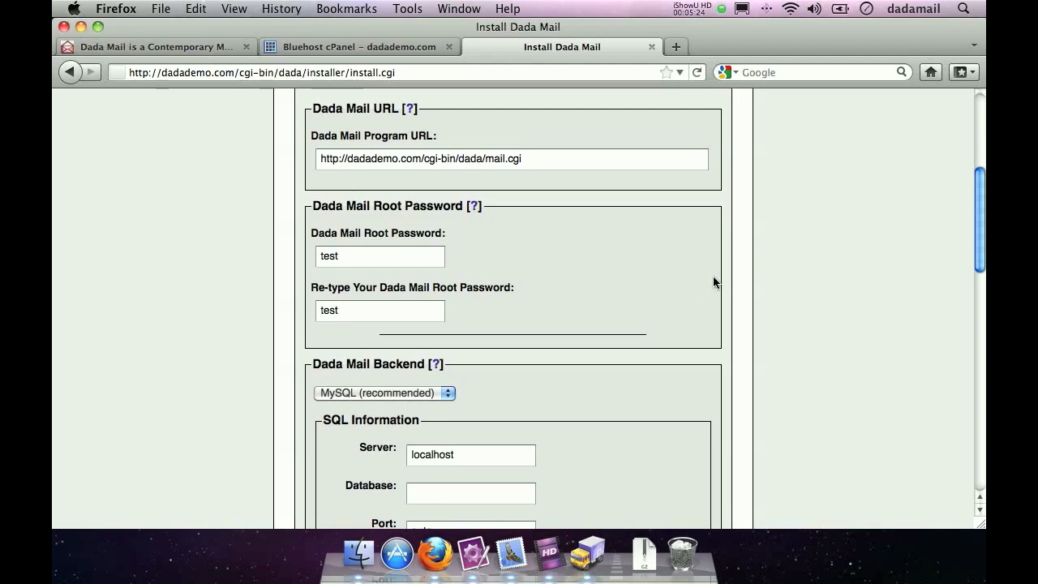
# - Try the Default Backend option for the Dada Mail backend and return the choice to MySQL (recommended)
pyautogui.scroll(-4, 716, 277)
pyautogui.scroll(-2, 716, 282)
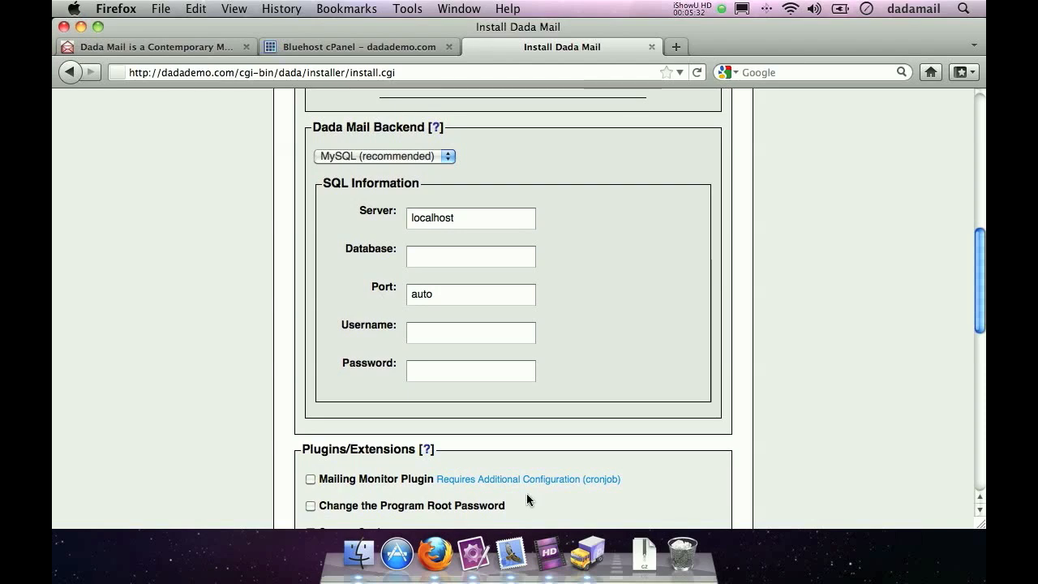
pyautogui.click(474, 554)
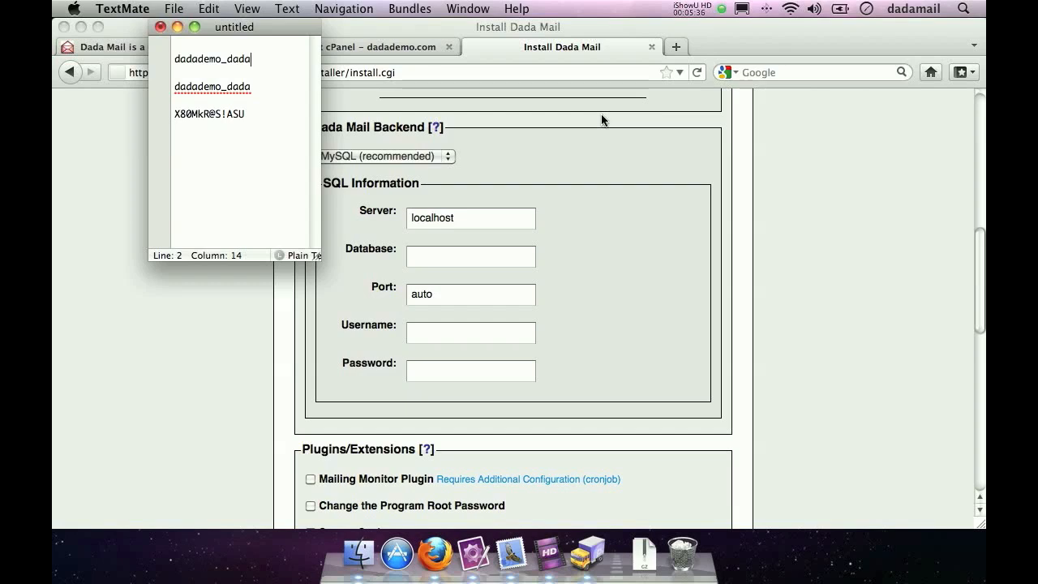
pyautogui.click(587, 149)
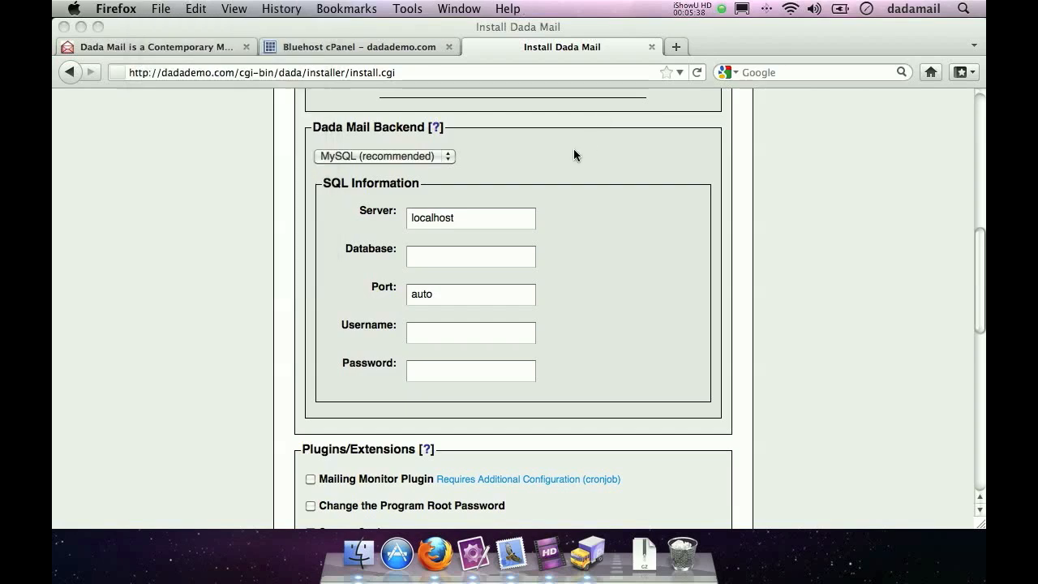
pyautogui.click(377, 155)
pyautogui.click(374, 171)
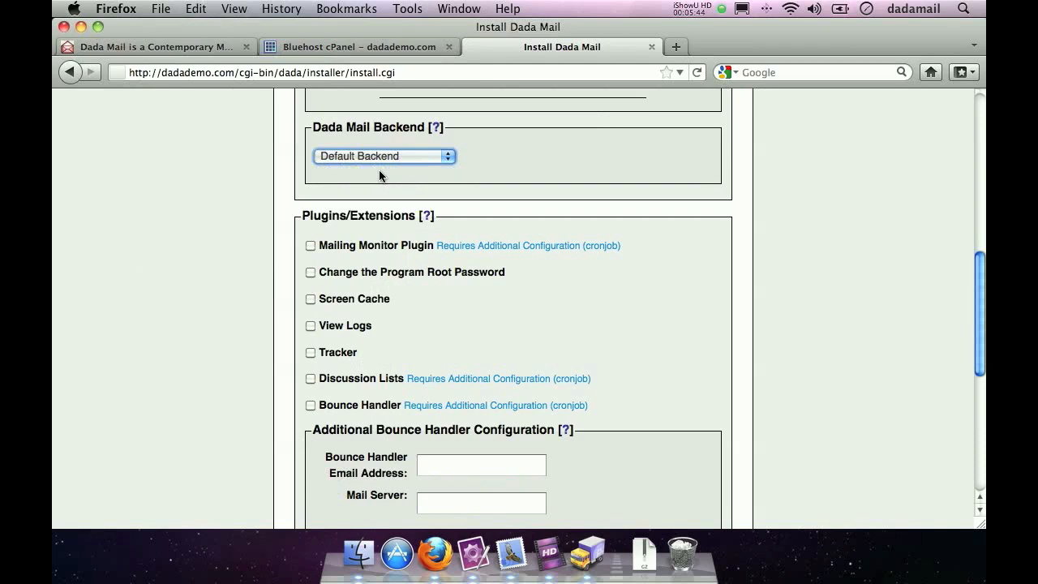
pyautogui.click(381, 157)
pyautogui.click(389, 181)
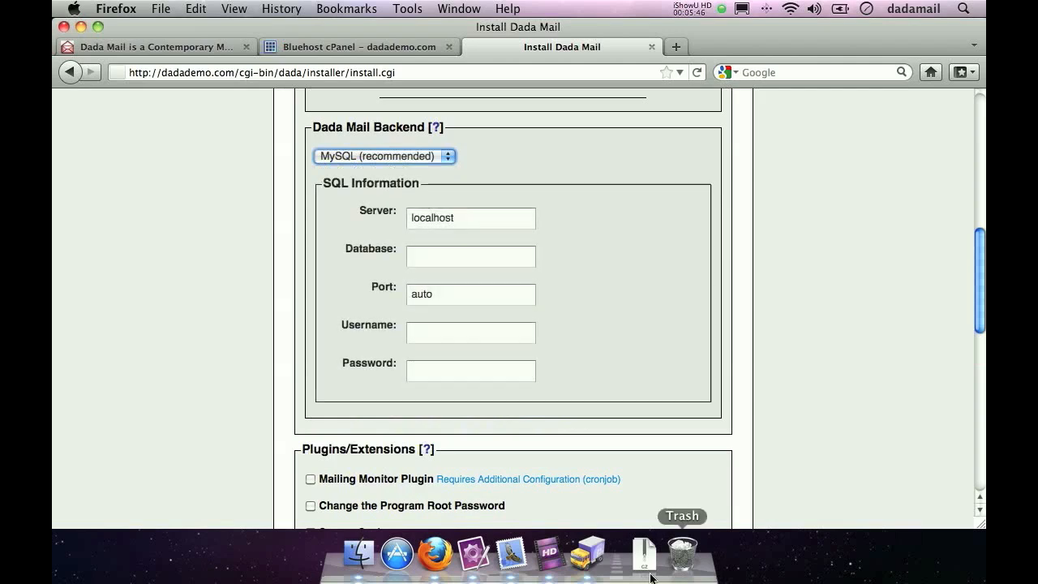
# - Copy the database name dadademo_dada from the TextMate note into the installer's SQL Database field in Firefox
pyautogui.click(473, 555)
pyautogui.moveTo(252, 59); pyautogui.dragTo(173, 59)
pyautogui.click(208, 8)
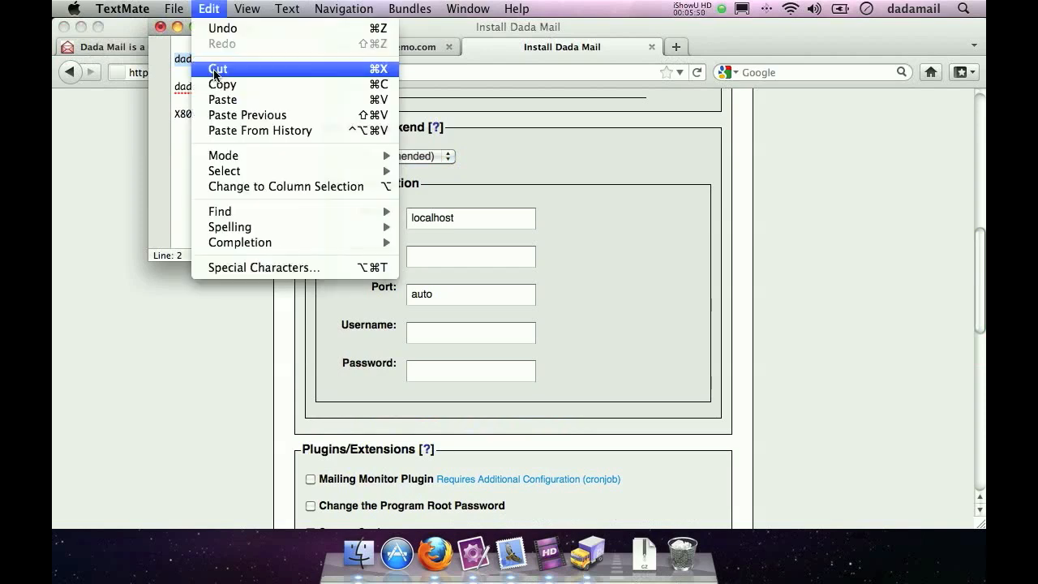
pyautogui.click(220, 83)
pyautogui.click(554, 234)
pyautogui.click(470, 256)
pyautogui.click(199, 8)
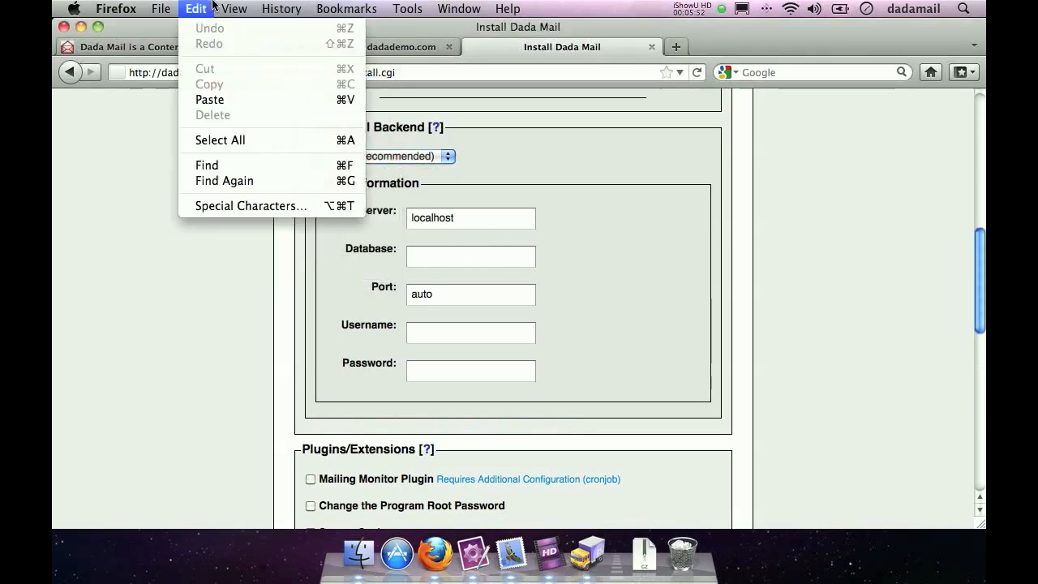
pyautogui.click(209, 97)
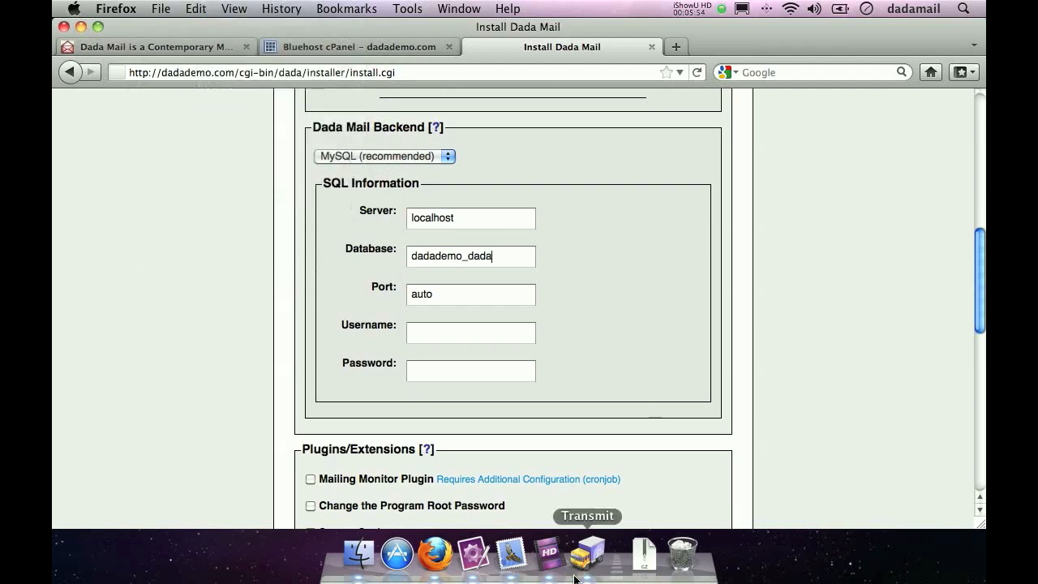
# - Copy the database username dadademo_dada from the TextMate note into the installer's SQL Username field
pyautogui.click(474, 554)
pyautogui.moveTo(265, 86); pyautogui.dragTo(150, 95)
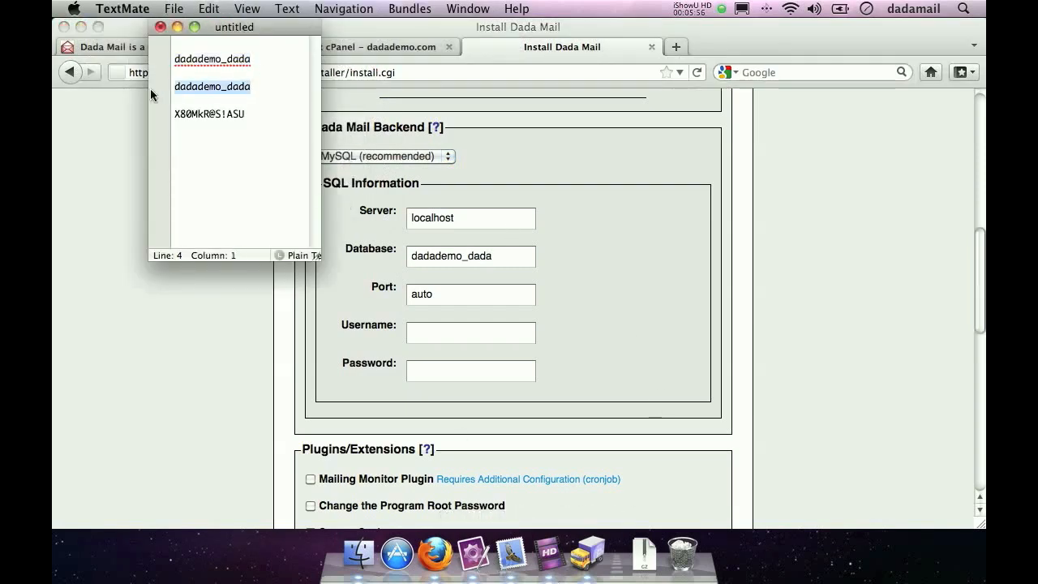
pyautogui.click(209, 8)
pyautogui.click(221, 82)
pyautogui.click(497, 337)
pyautogui.click(497, 337)
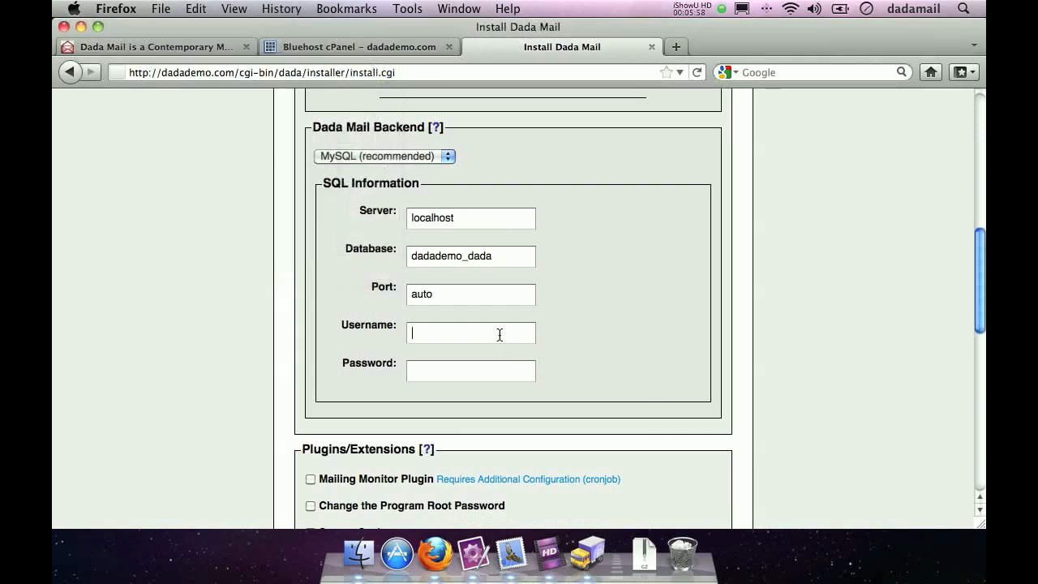
pyautogui.click(196, 8)
pyautogui.click(220, 104)
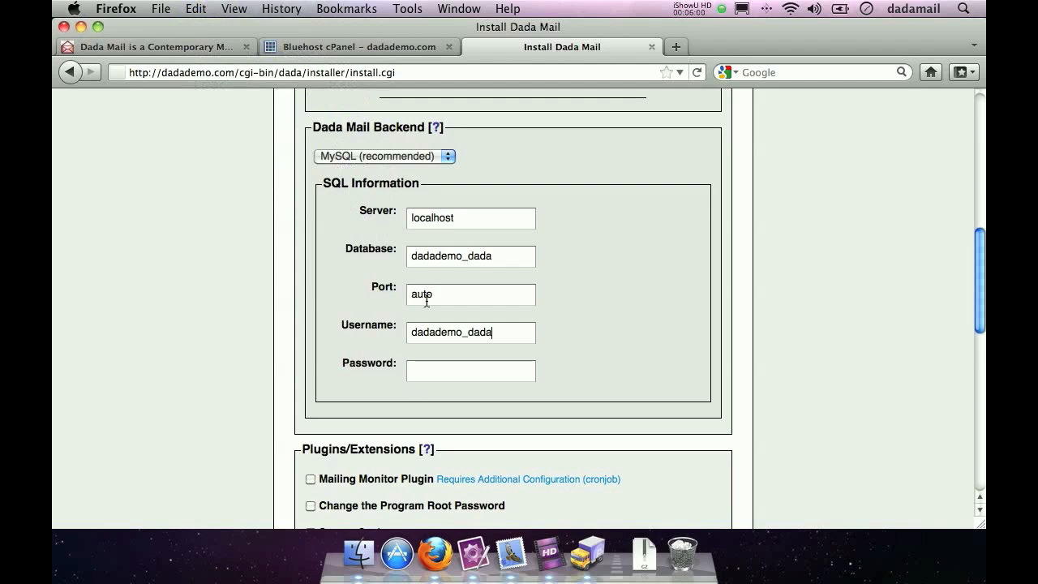
# - Copy the database password from the TextMate note into the installer's SQL Password field
pyautogui.click(451, 370)
pyautogui.click(472, 554)
pyautogui.moveTo(254, 121); pyautogui.dragTo(154, 115)
pyautogui.click(208, 9)
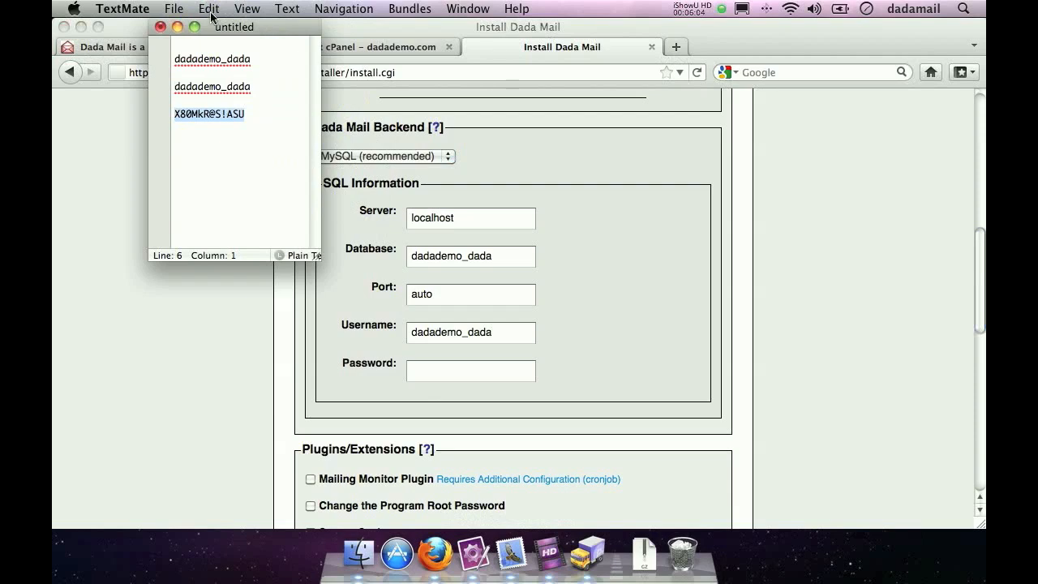
pyautogui.click(219, 85)
pyautogui.click(442, 378)
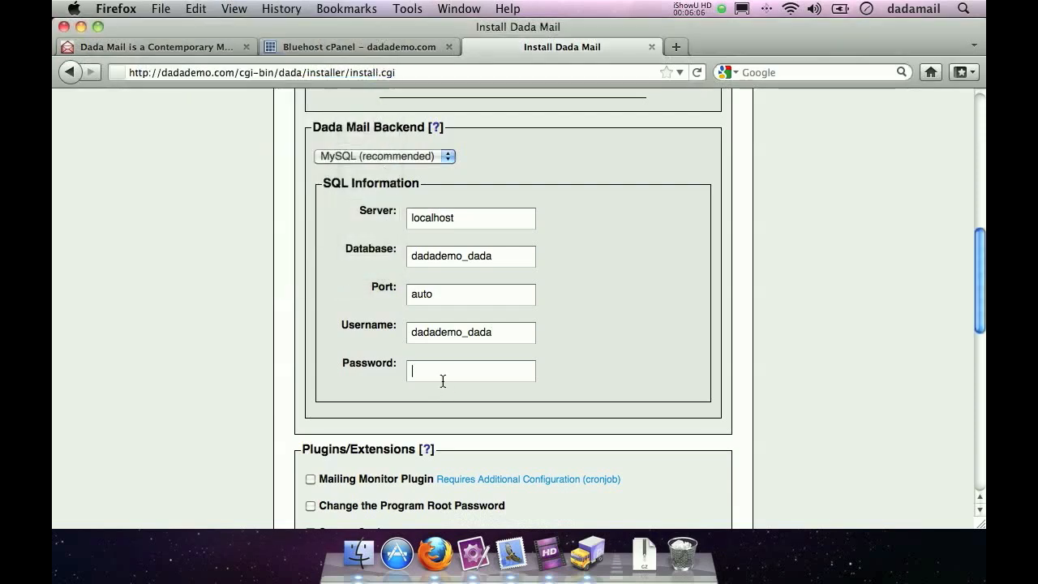
pyautogui.press('super+v')
# - Check the available plugins and extensions, and submit the installer form to configure Dada Mail
pyautogui.scroll(-3, 228, 363)
pyautogui.scroll(-3, 228, 361)
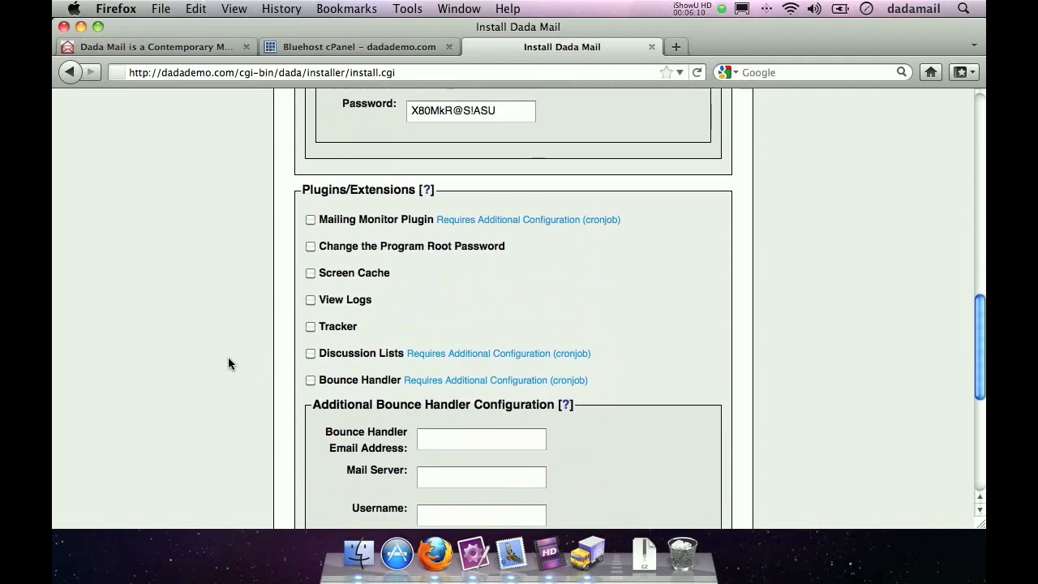
pyautogui.scroll(-2, 226, 364)
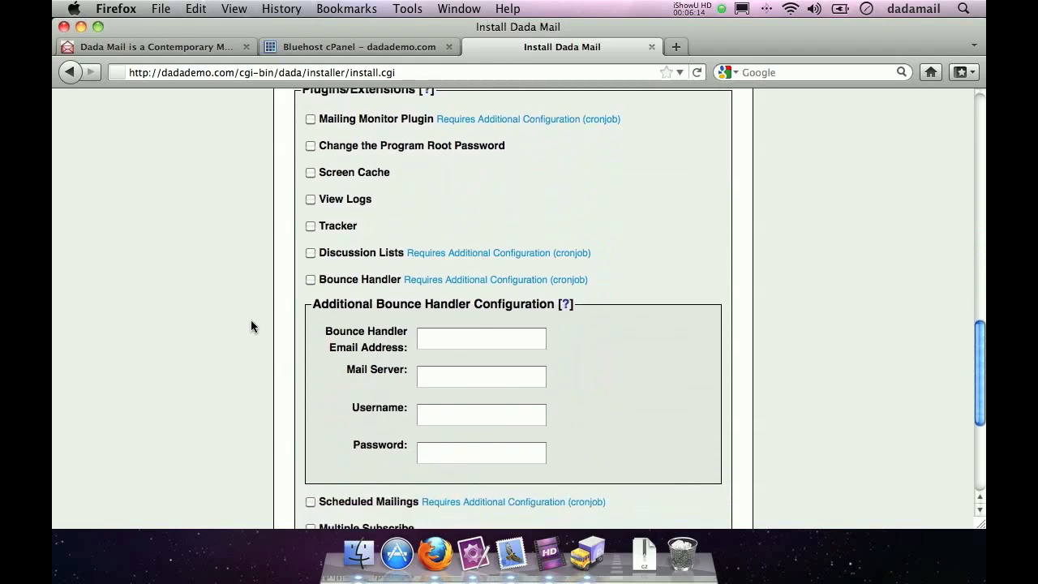
pyautogui.scroll(-5, 245, 329)
pyautogui.scroll(2, 247, 329)
pyautogui.scroll(5, 247, 330)
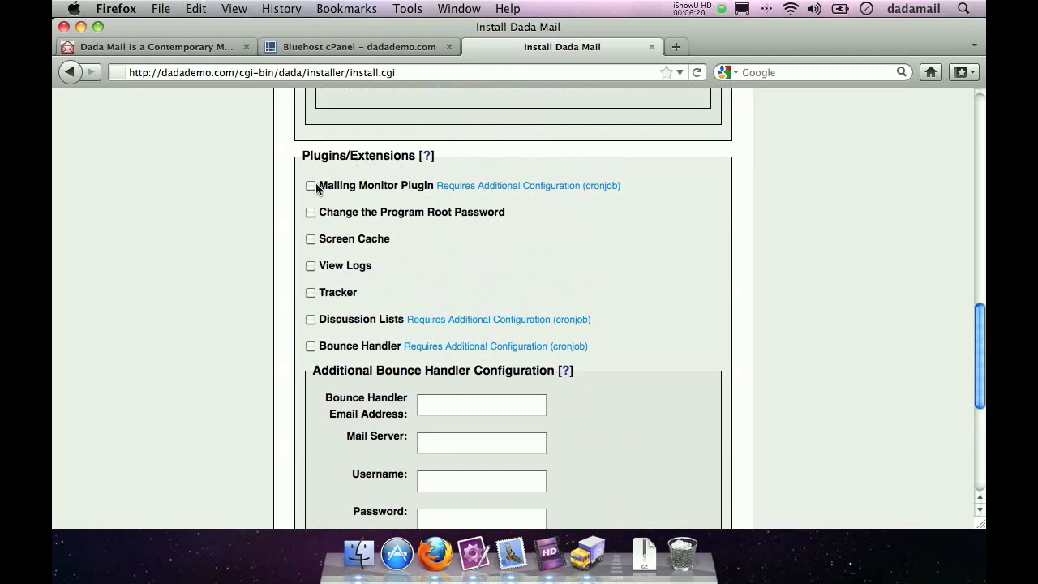
pyautogui.click(369, 185)
pyautogui.scroll(-5, 872, 236)
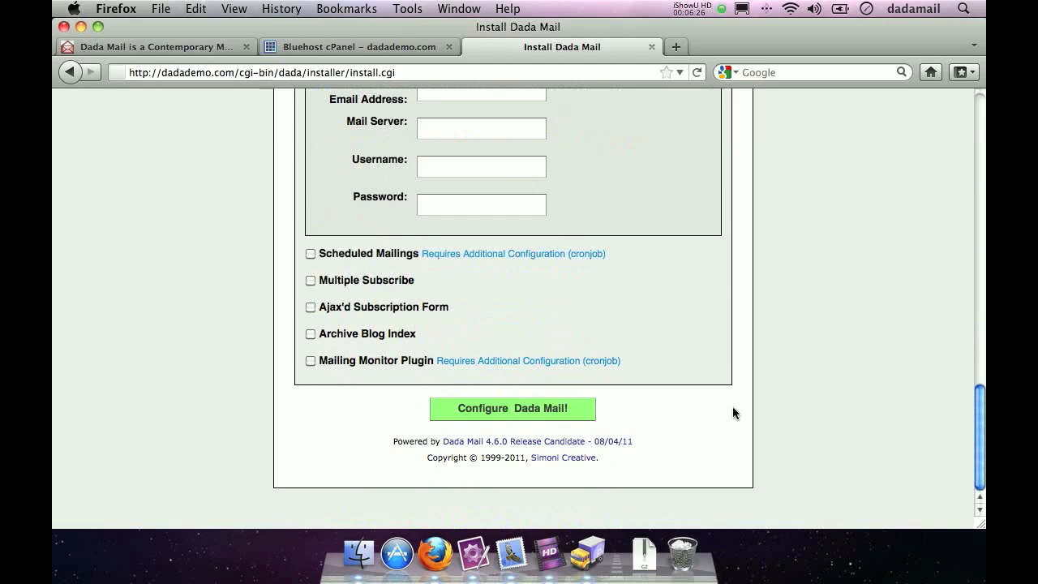
pyautogui.click(506, 413)
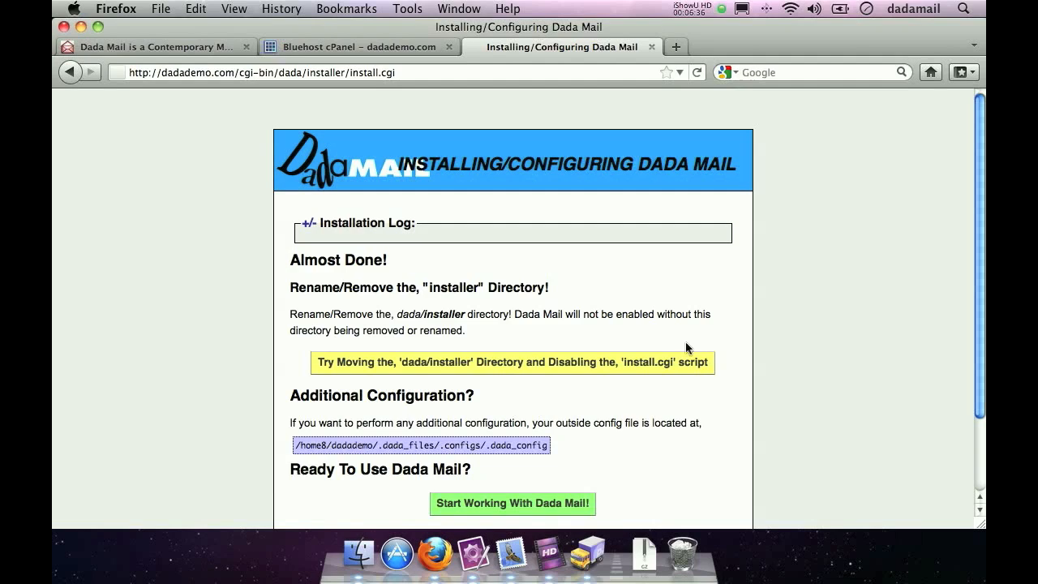
# - Expand the installation log, and have the installer move the dada/installer directory and disable the install.cgi script
pyautogui.click(309, 228)
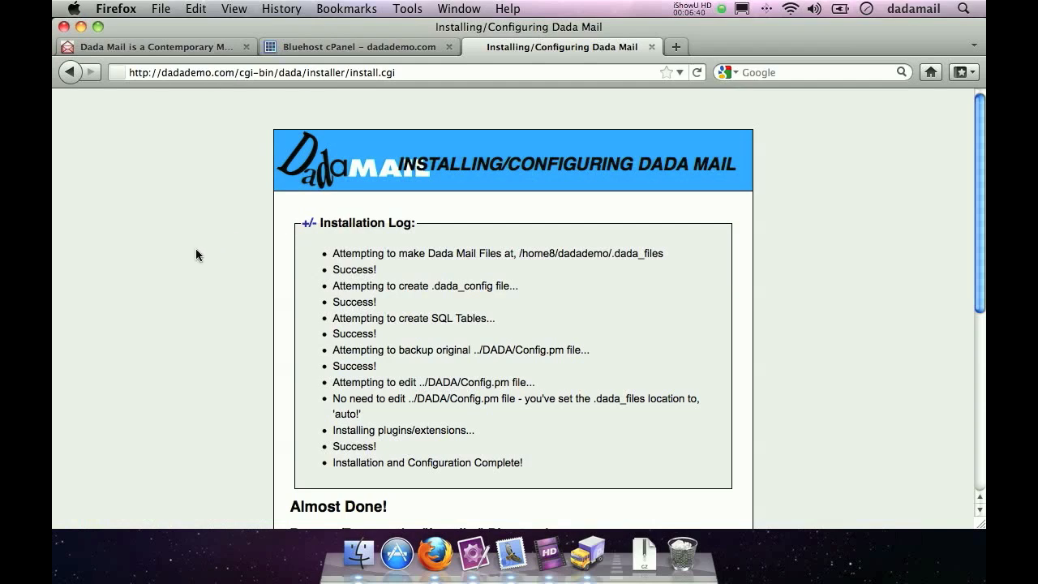
pyautogui.scroll(-8, 197, 254)
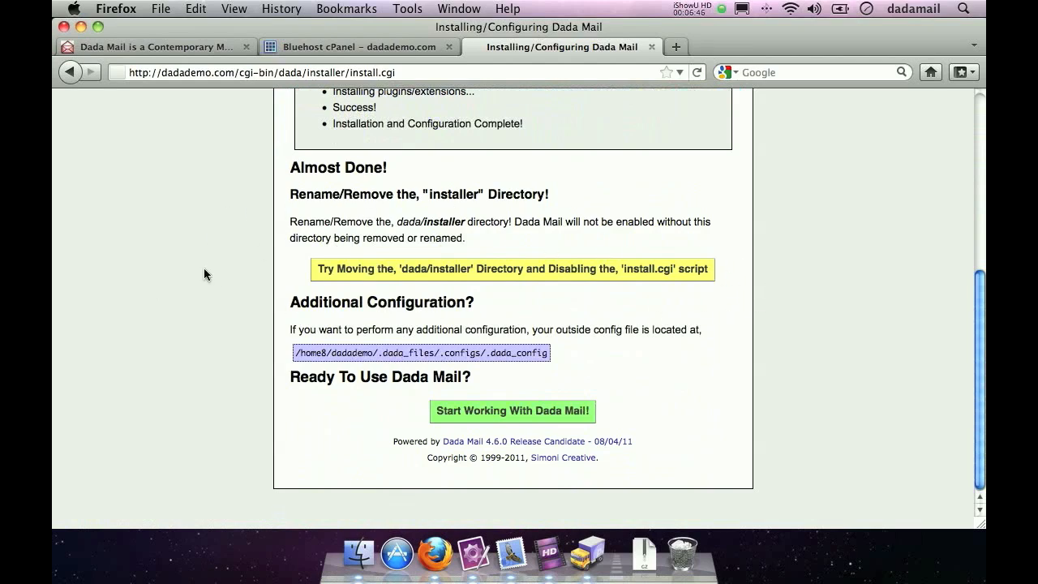
pyautogui.click(540, 274)
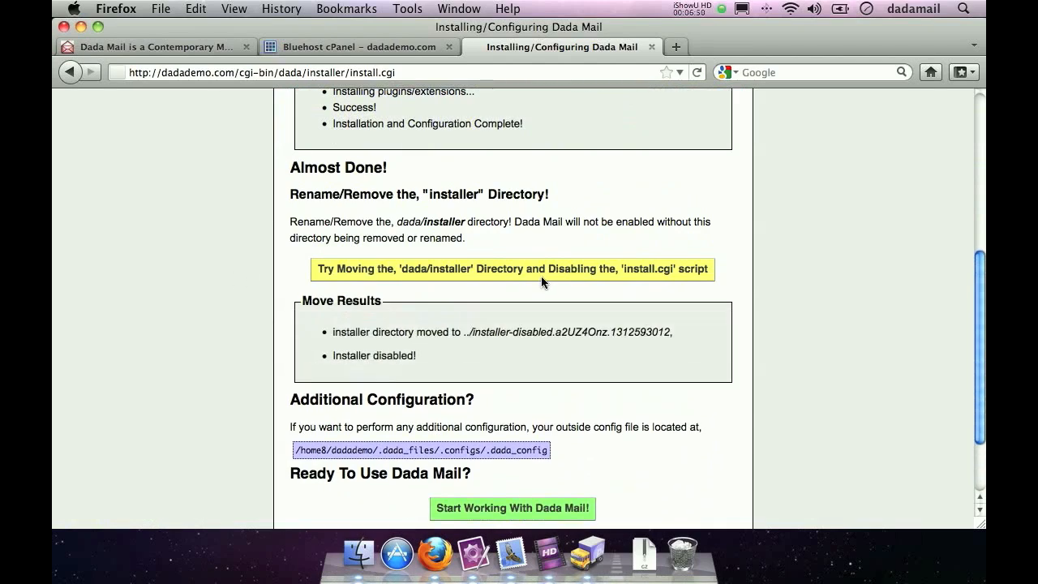
# - Start working with Dada Mail, and accept the GNU Public License and no-spam terms to begin creating a mailing list
pyautogui.scroll(-2, 536, 327)
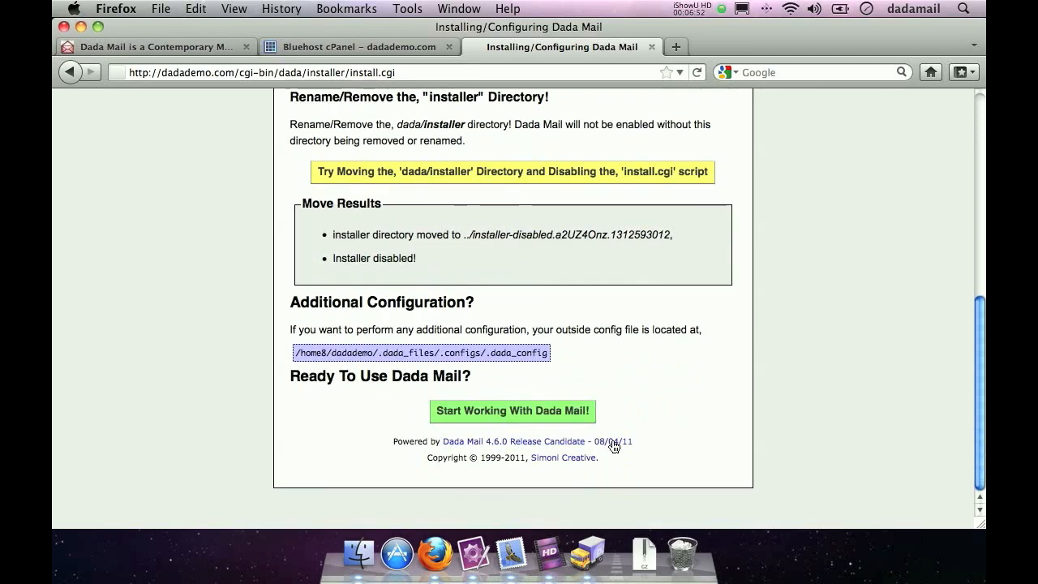
pyautogui.click(492, 413)
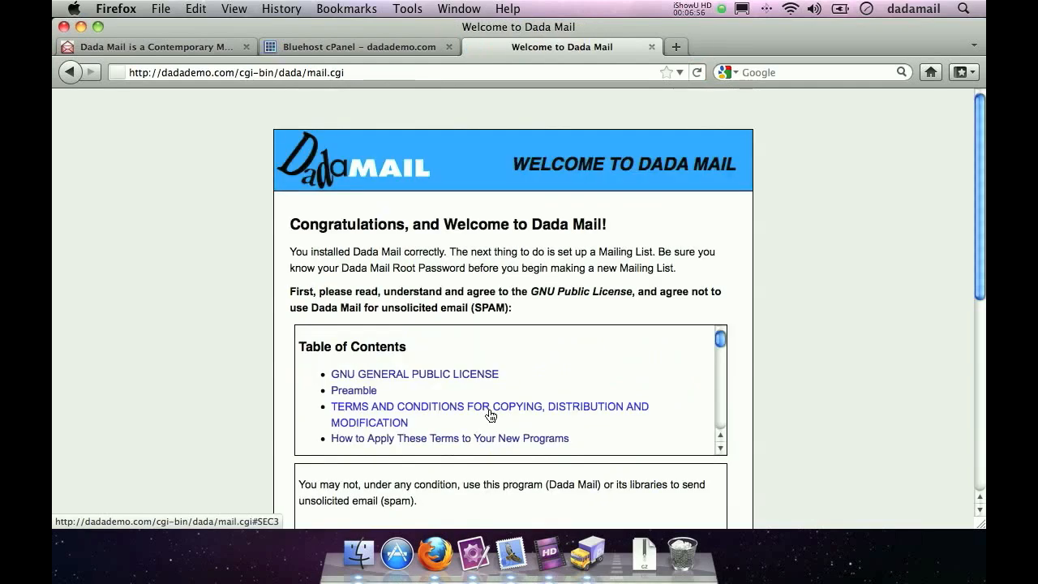
pyautogui.scroll(-6, 251, 297)
pyautogui.click(299, 294)
pyautogui.click(507, 342)
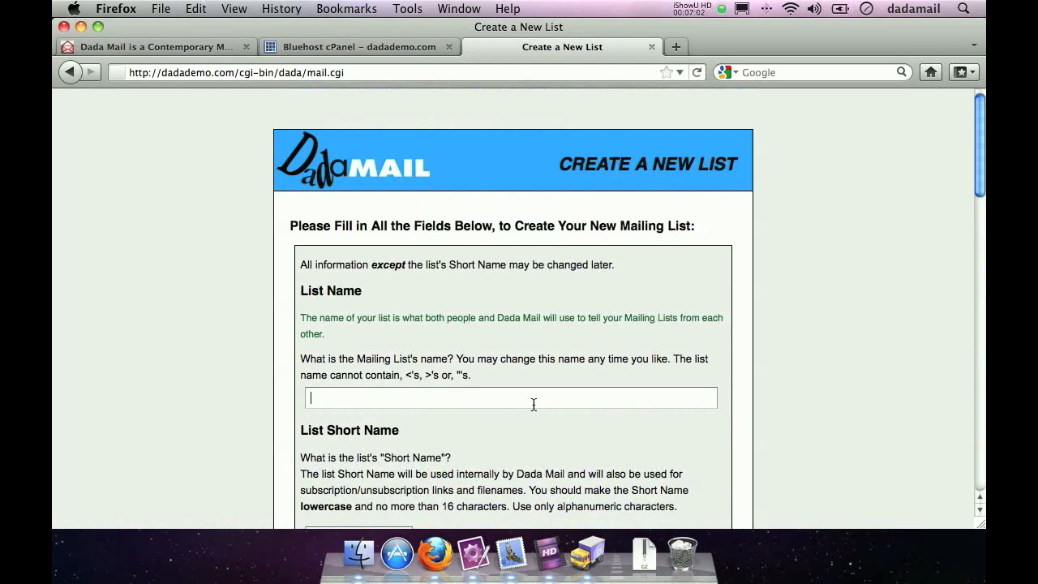
# - Enter the new mailing list's name and set its short name to j
pyautogui.write("Justin's List")
pyautogui.press('Tab')
pyautogui.write('j')
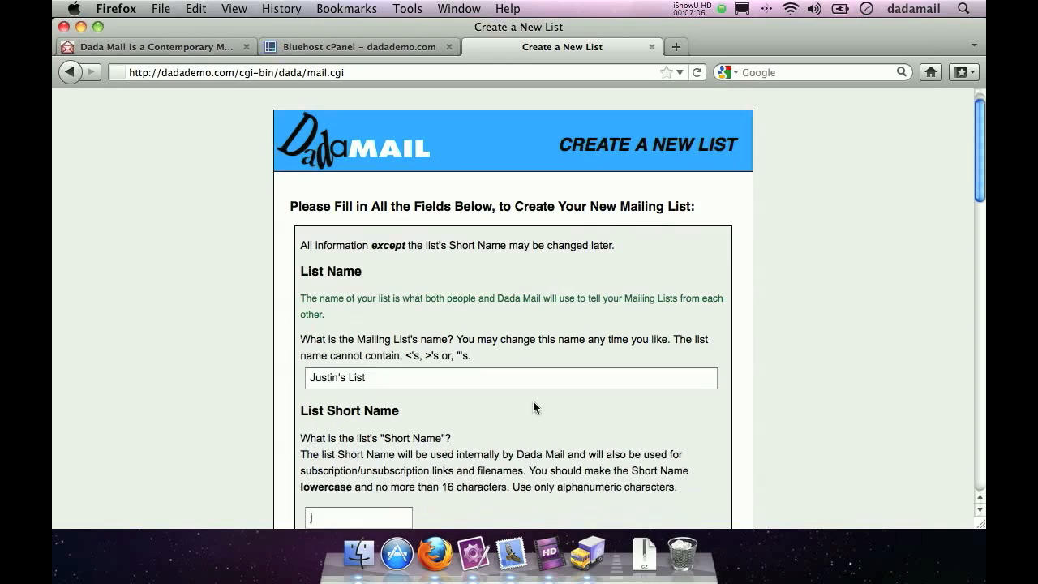
pyautogui.press('Tab')
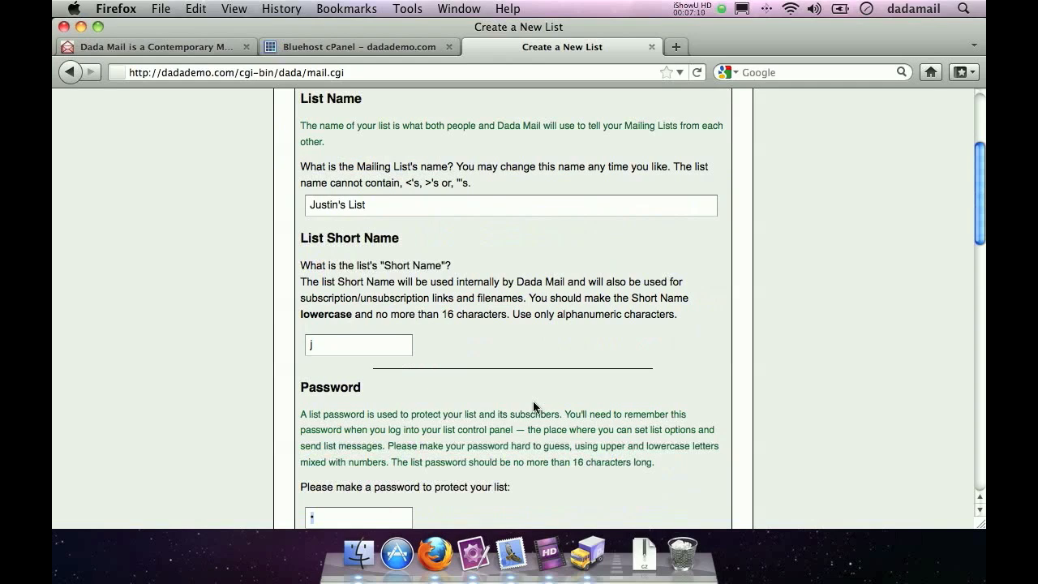
# - Enter and confirm the password protecting the new mailing list
pyautogui.write('******')
pyautogui.press('Tab')
pyautogui.write('******')
pyautogui.press('Tab')
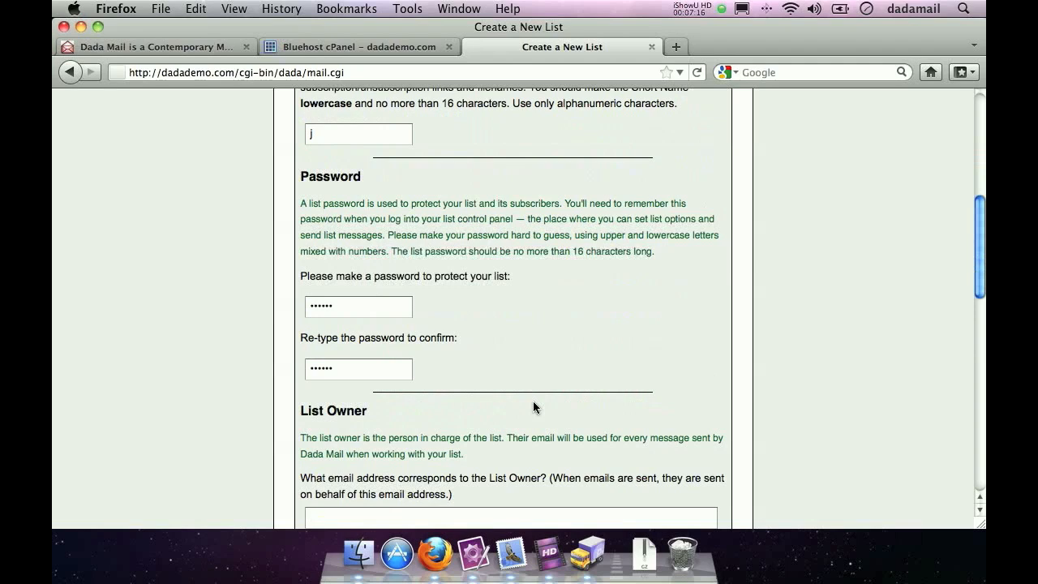
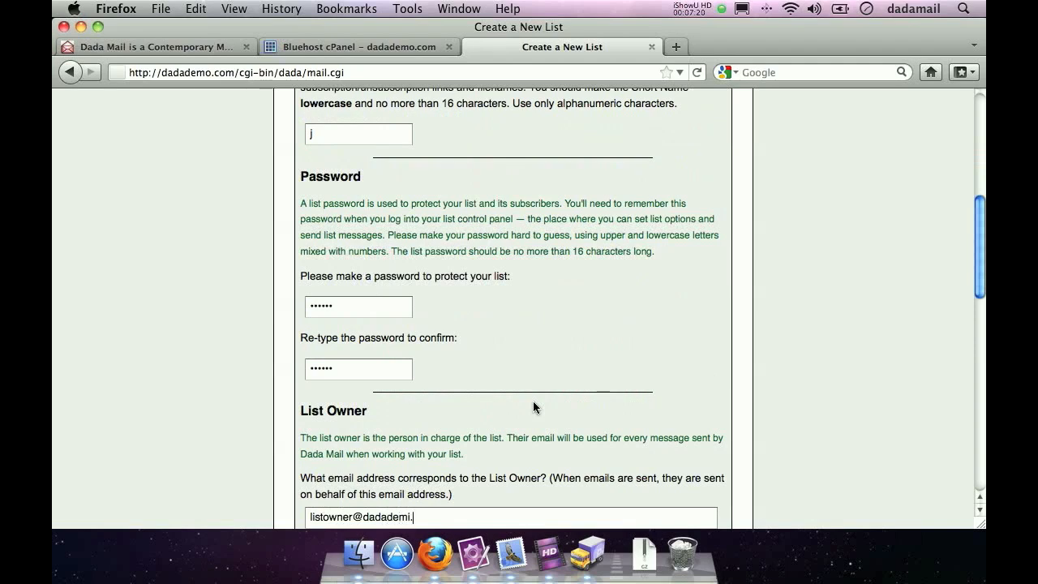
# - Fill in the list owner's e-mail address for the new mailing list
pyautogui.scroll(-5, 533, 407)
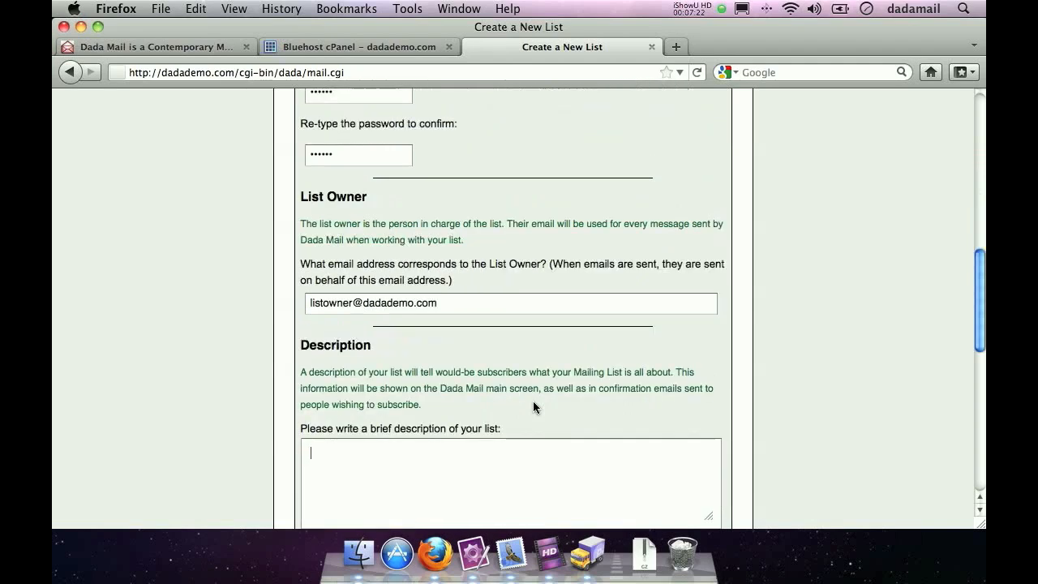
# - Enter "This is my description!" as the list description and "This is my privacy policy!" as the privacy policy
pyautogui.write('This is my description!')
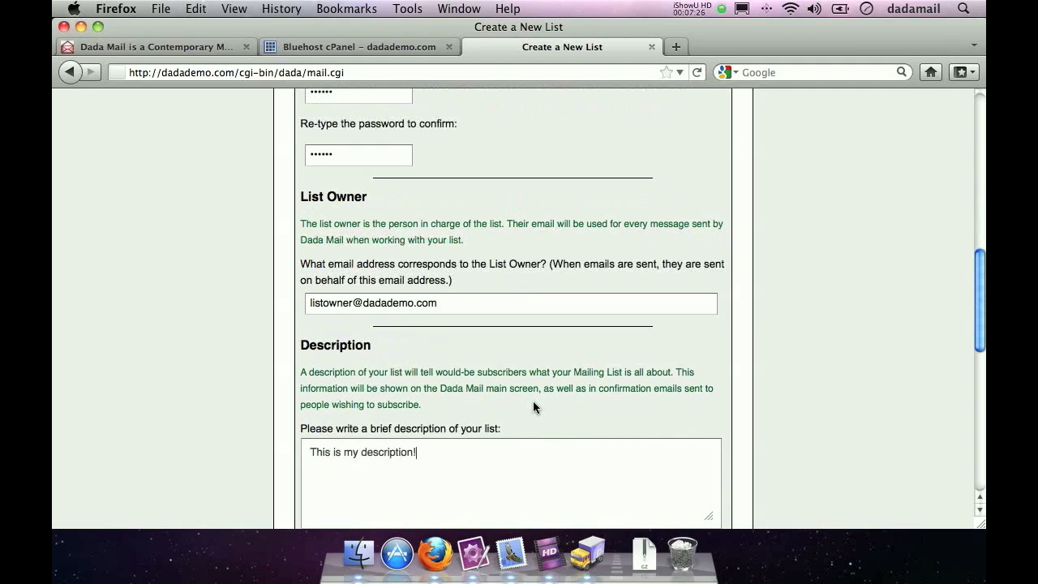
pyautogui.press('Tab')
pyautogui.write('Th')
pyautogui.press('BackSpace')
pyautogui.press('BackSpace')
pyautogui.write('This is my priva')
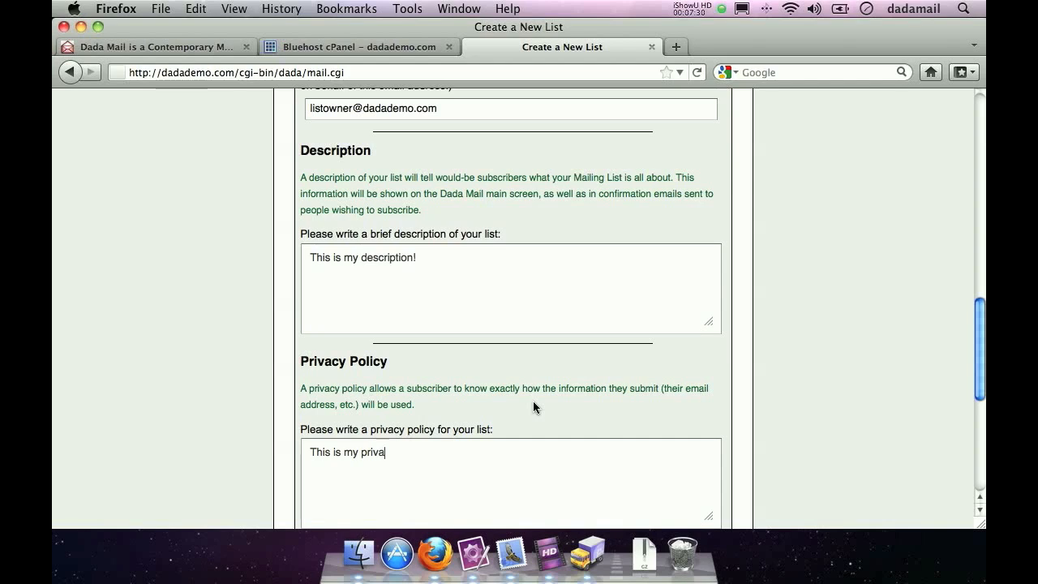
pyautogui.write('cy policy!')
# - Enter "This is my physical address!" as the physical address associated with the mailing list
pyautogui.press('Tab')
pyautogui.write('T')
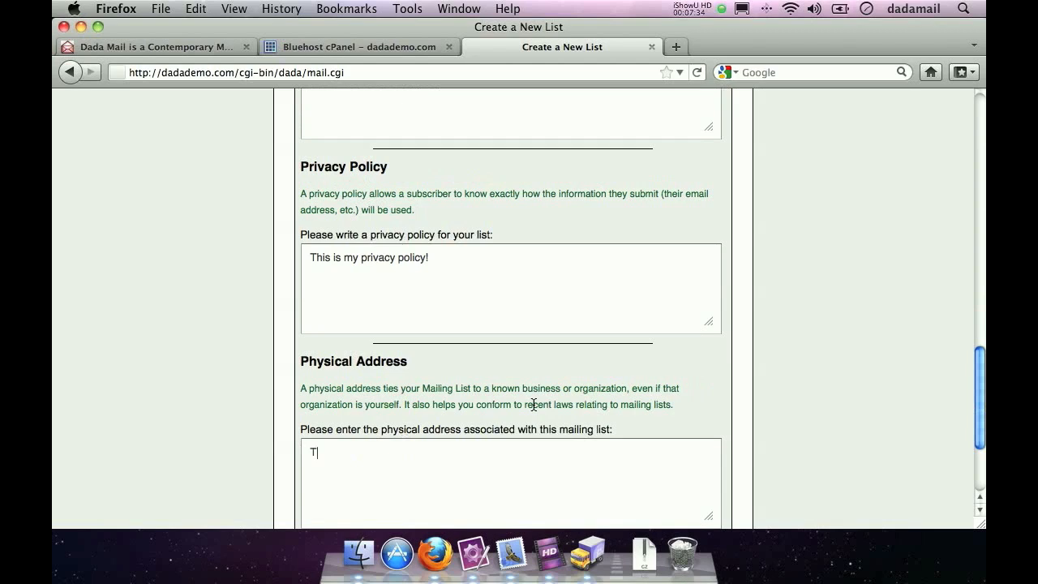
pyautogui.write('his is my phys')
pyautogui.press('BackSpace')
pyautogui.write('l address!')
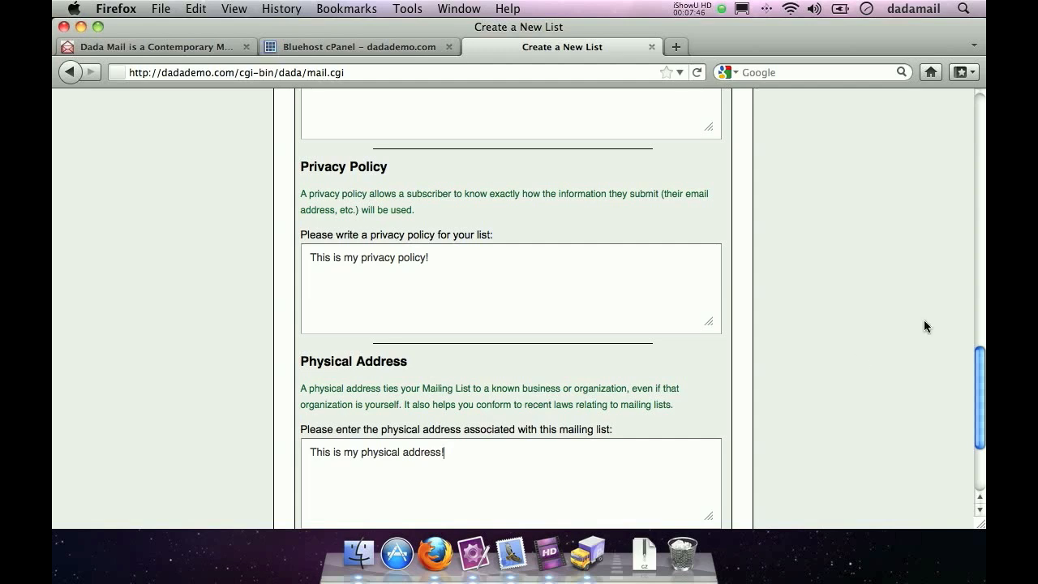
# - Create the mailing list and dismiss the browser's offer to update the saved password
pyautogui.scroll(-3, 923, 320)
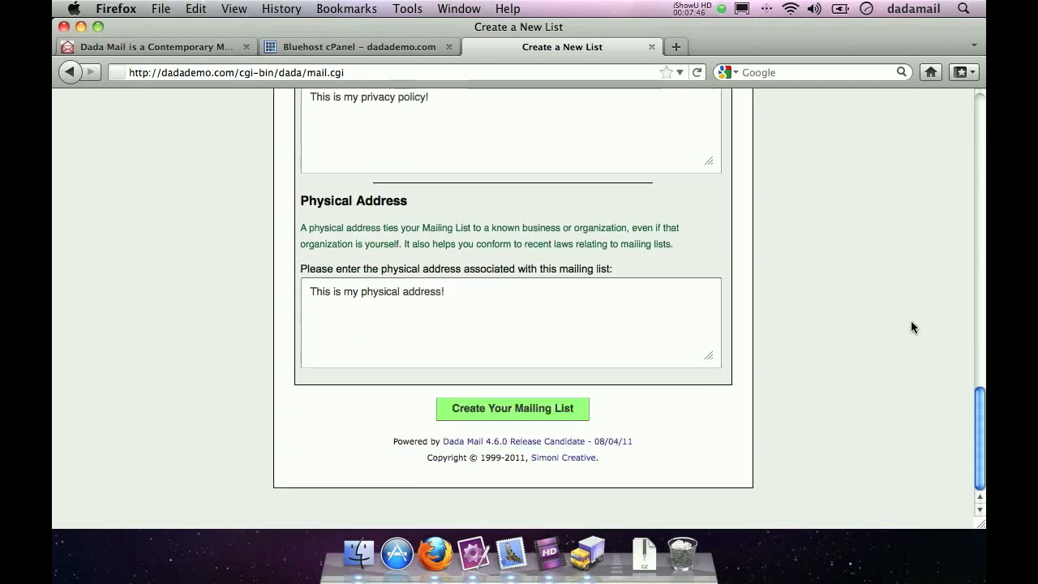
pyautogui.click(481, 417)
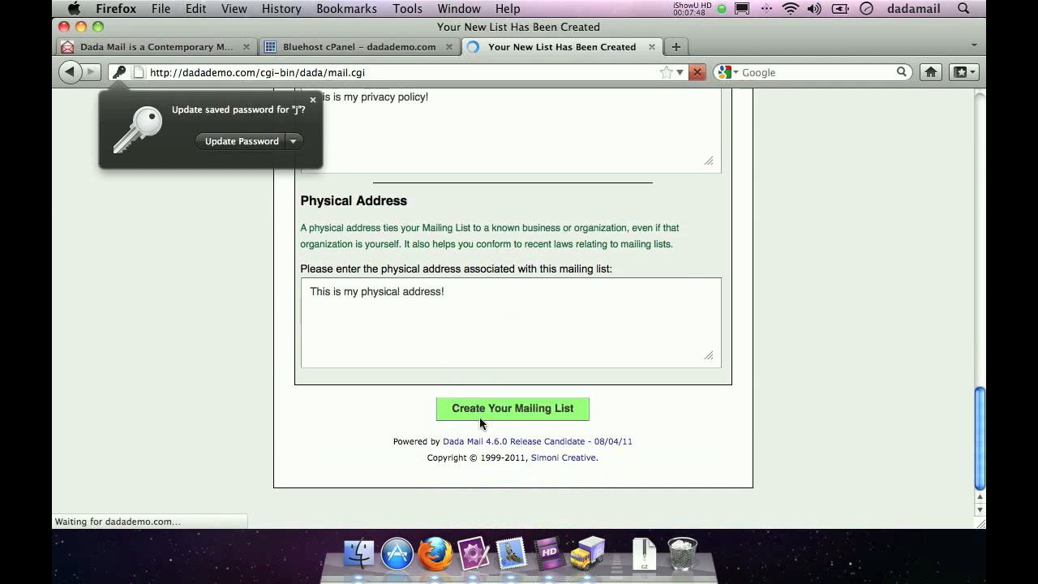
pyautogui.click(314, 101)
# - Log into the new mailing list and write "Hello from Dada Mail!" as the message's plain-text version
pyautogui.scroll(-4, 402, 127)
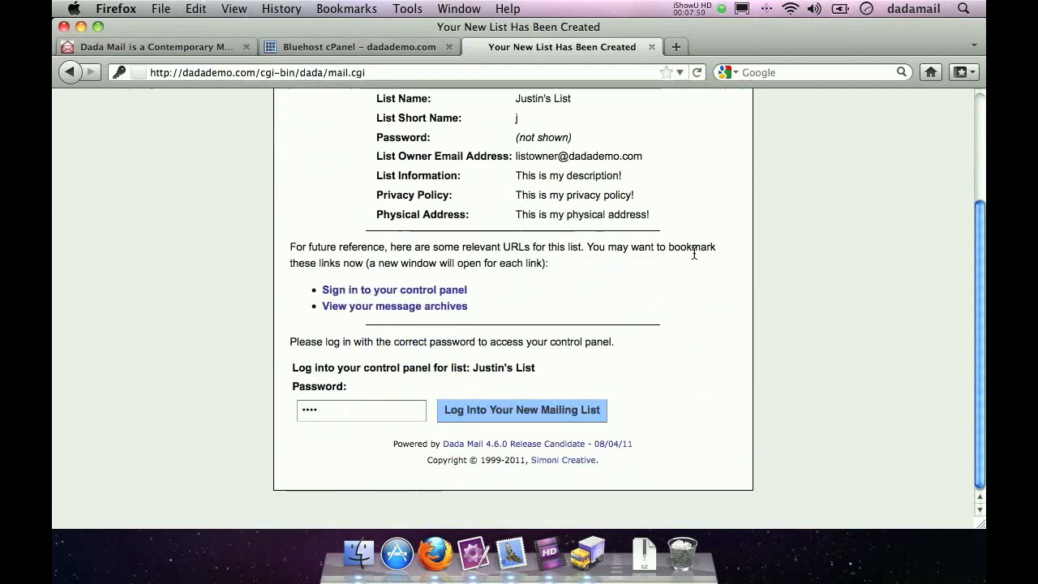
pyautogui.click(478, 411)
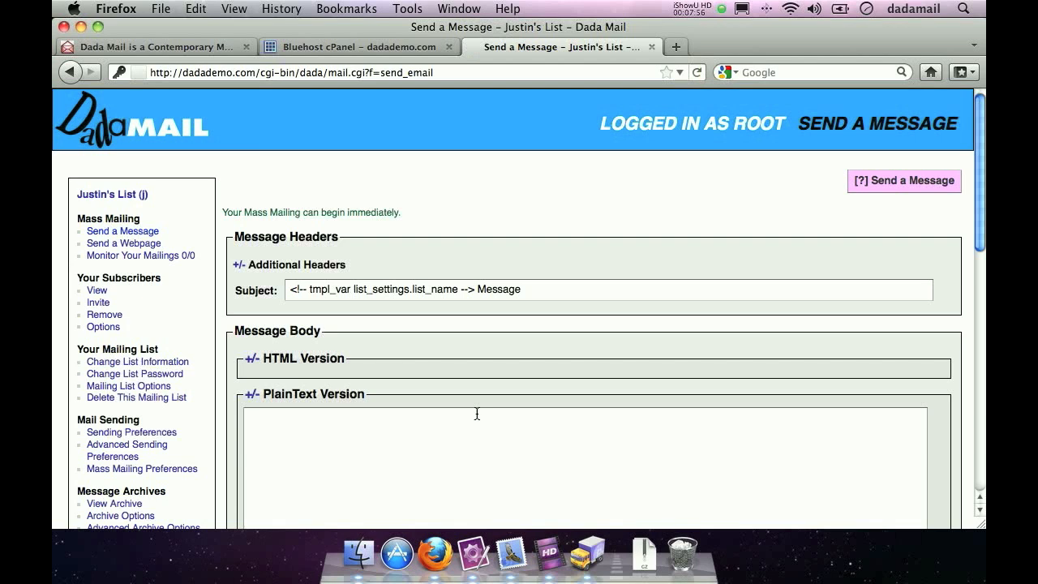
pyautogui.click(474, 422)
pyautogui.write('Hello from Dada Mail!')
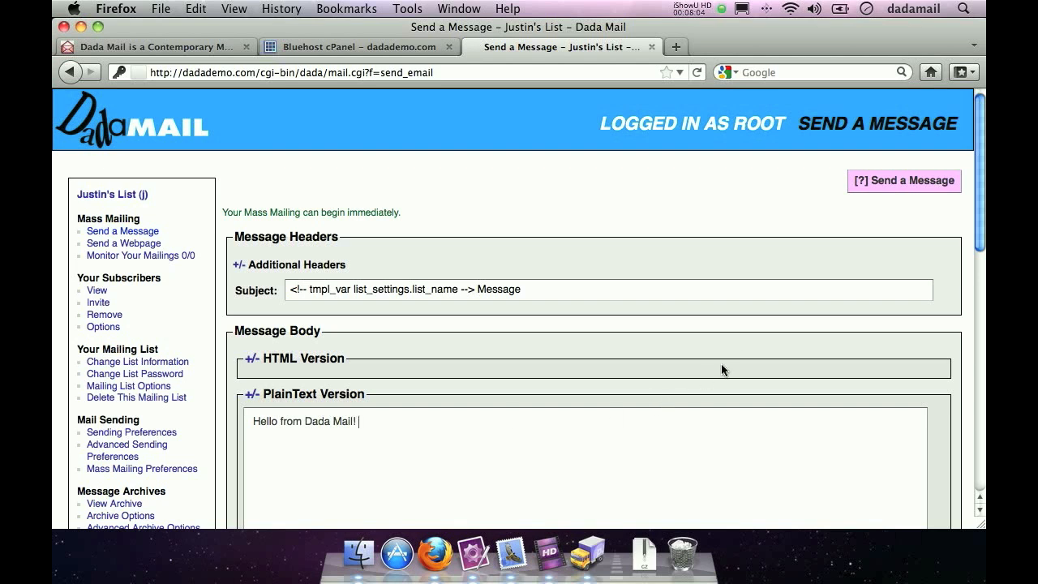
# - Send the message to the mailing list and monitor its mailing
pyautogui.scroll(-10, 734, 335)
pyautogui.click(837, 390)
pyautogui.click(837, 407)
pyautogui.click(816, 365)
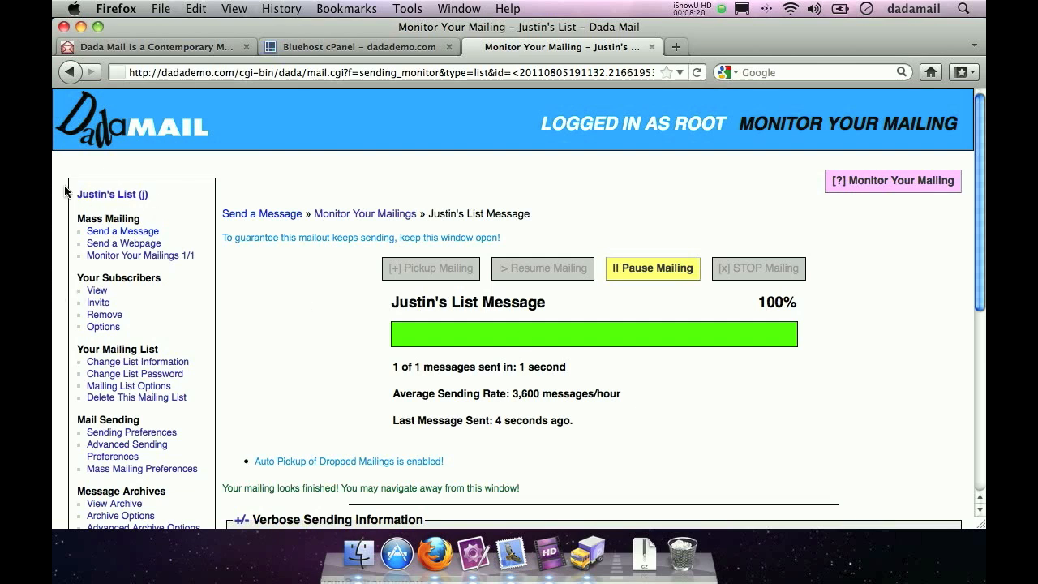
# - Open the Mailing Monitor plugin and copy its example curl command for a cronjob
pyautogui.scroll(-3, 65, 190)
pyautogui.scroll(-7, 64, 190)
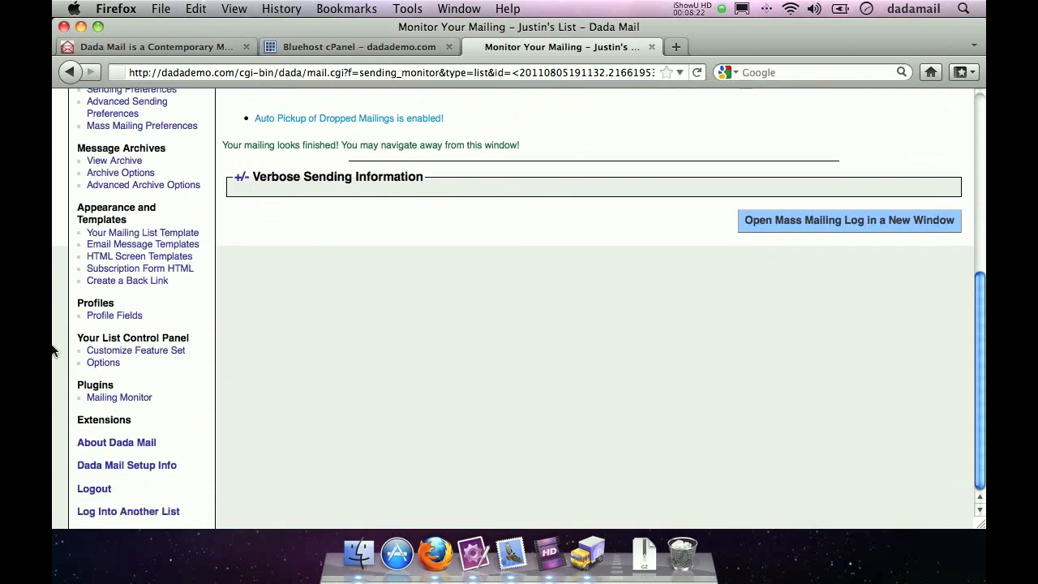
pyautogui.moveTo(71, 386); pyautogui.dragTo(151, 387)
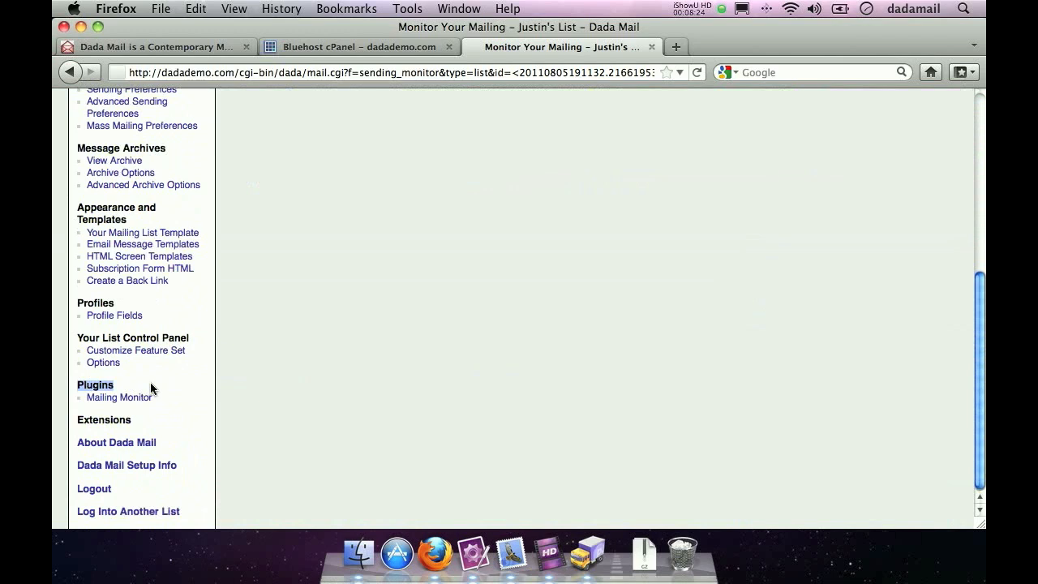
pyautogui.click(122, 399)
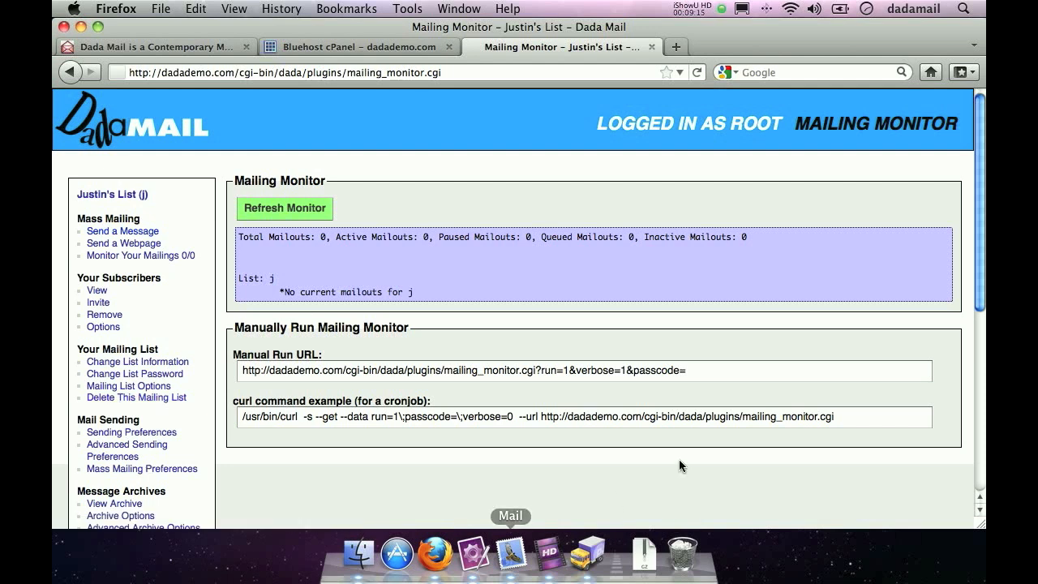
pyautogui.click(880, 417)
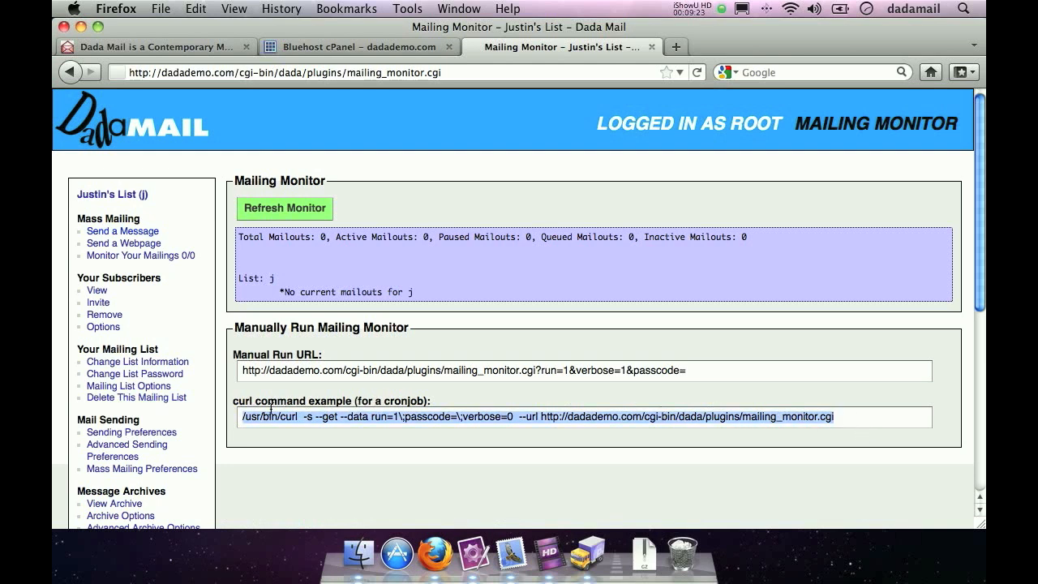
pyautogui.press('super+c')
# - Switch to the Bluehost cPanel, search for cron and open the Cron Jobs page
pyautogui.click(311, 46)
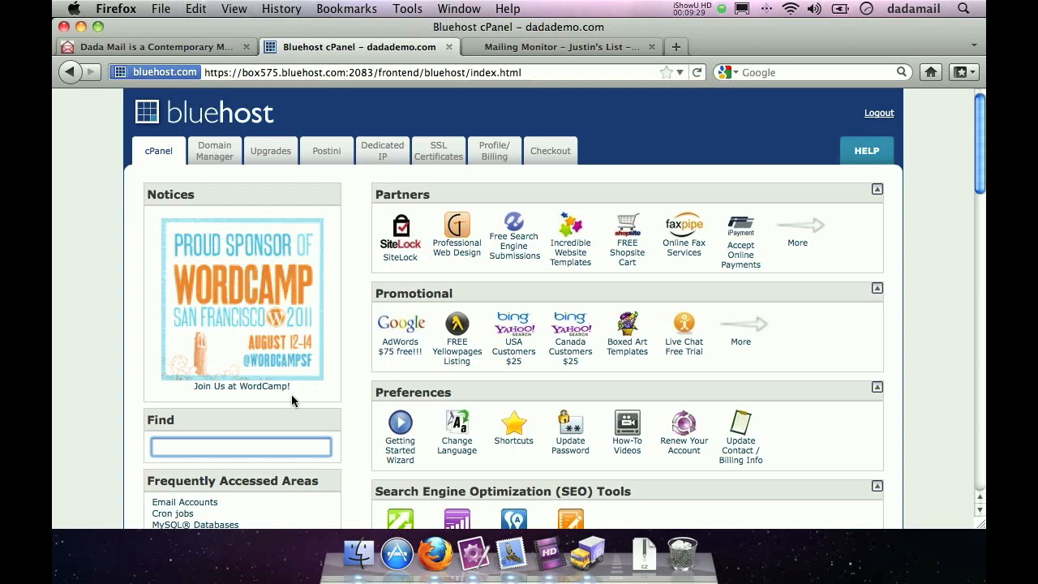
pyautogui.write('cron')
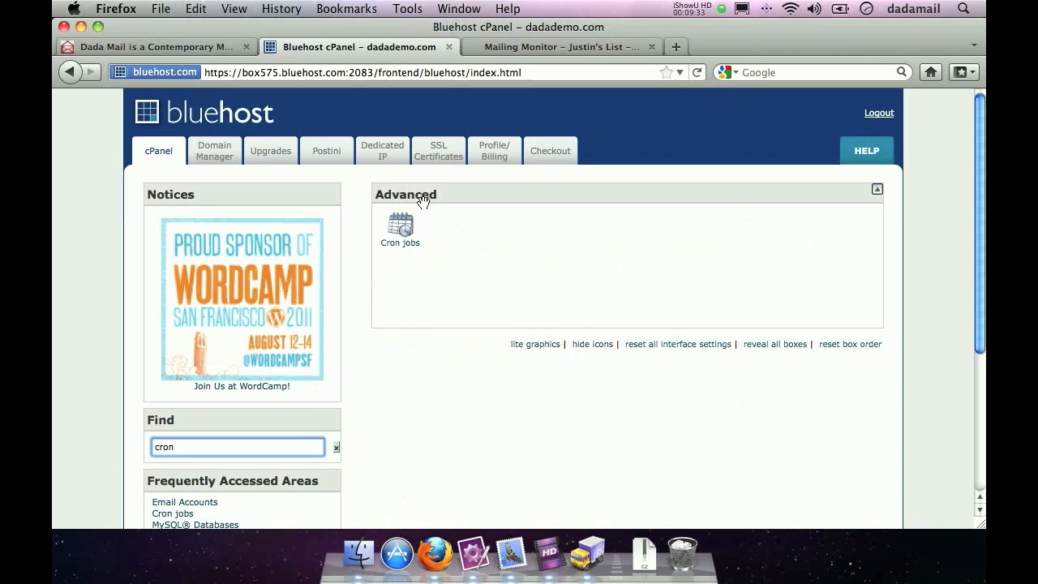
pyautogui.click(398, 242)
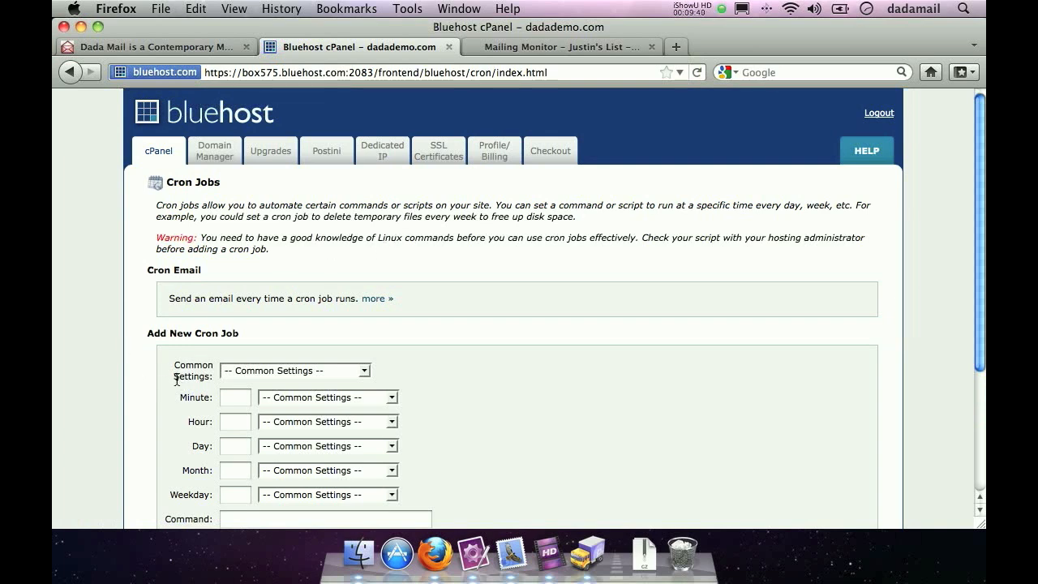
# - Add a cron job running the copied Mailing Monitor curl command every 5 minutes, and return to the Mailing Monitor page
pyautogui.click(270, 371)
pyautogui.click(305, 405)
pyautogui.scroll(-3, 593, 345)
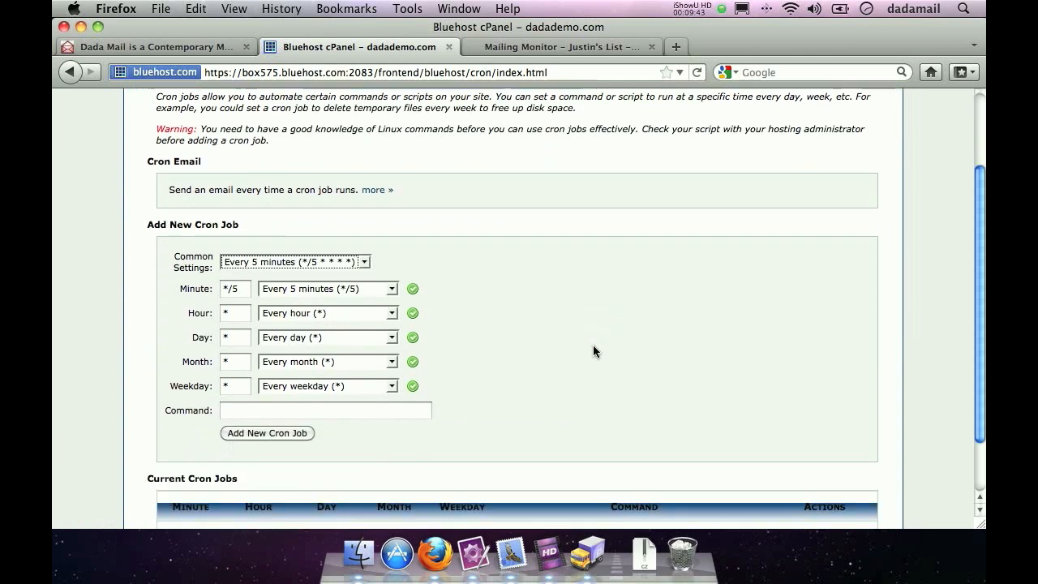
pyautogui.click(292, 395)
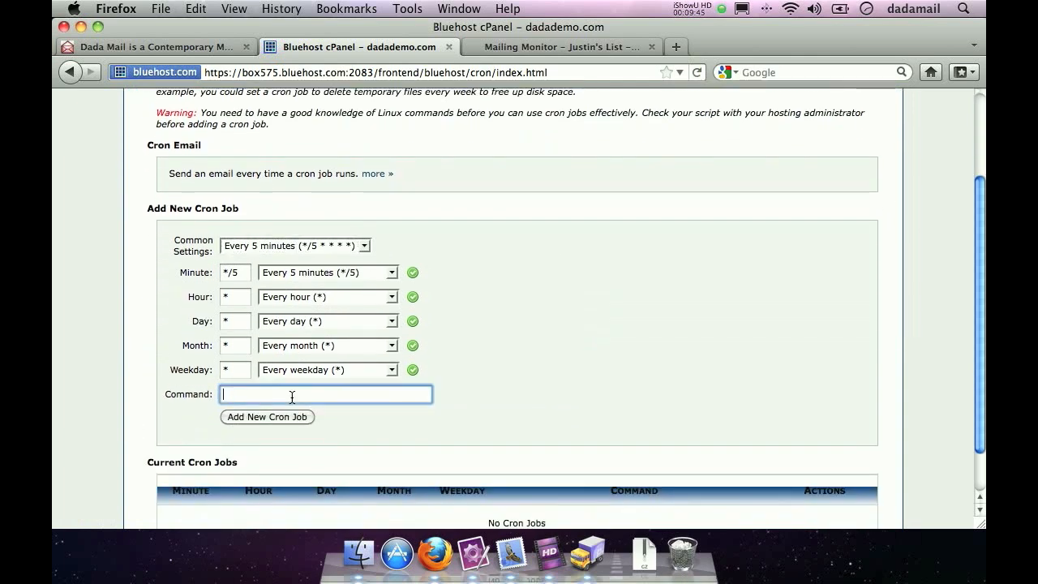
pyautogui.press('super+v')
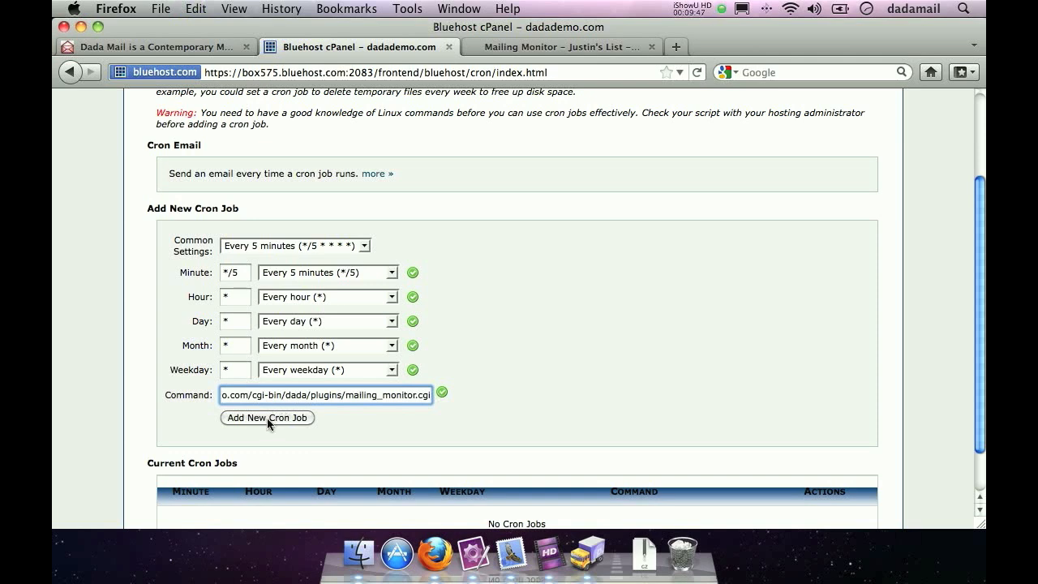
pyautogui.click(267, 418)
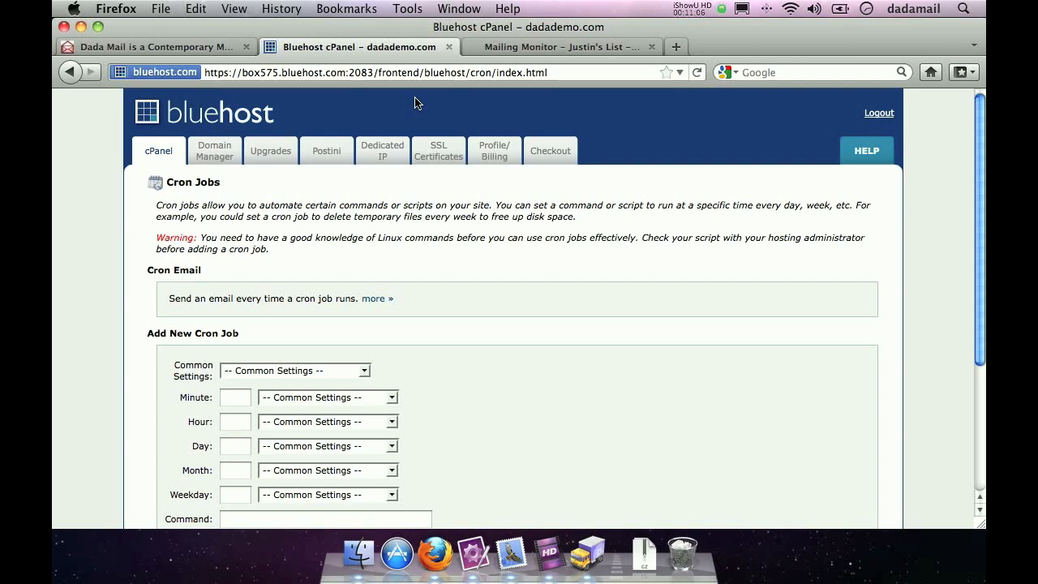
pyautogui.click(523, 50)
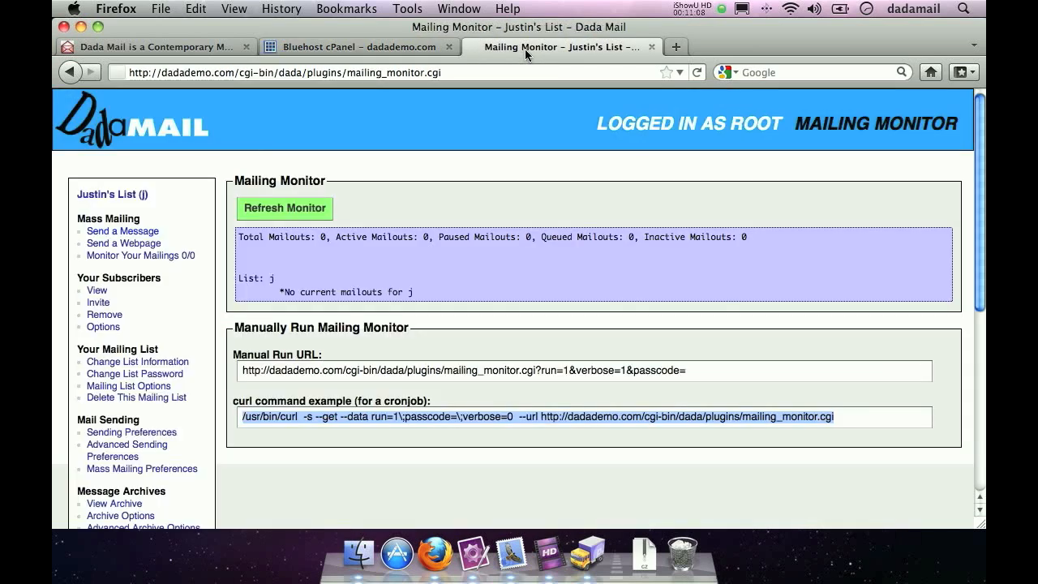